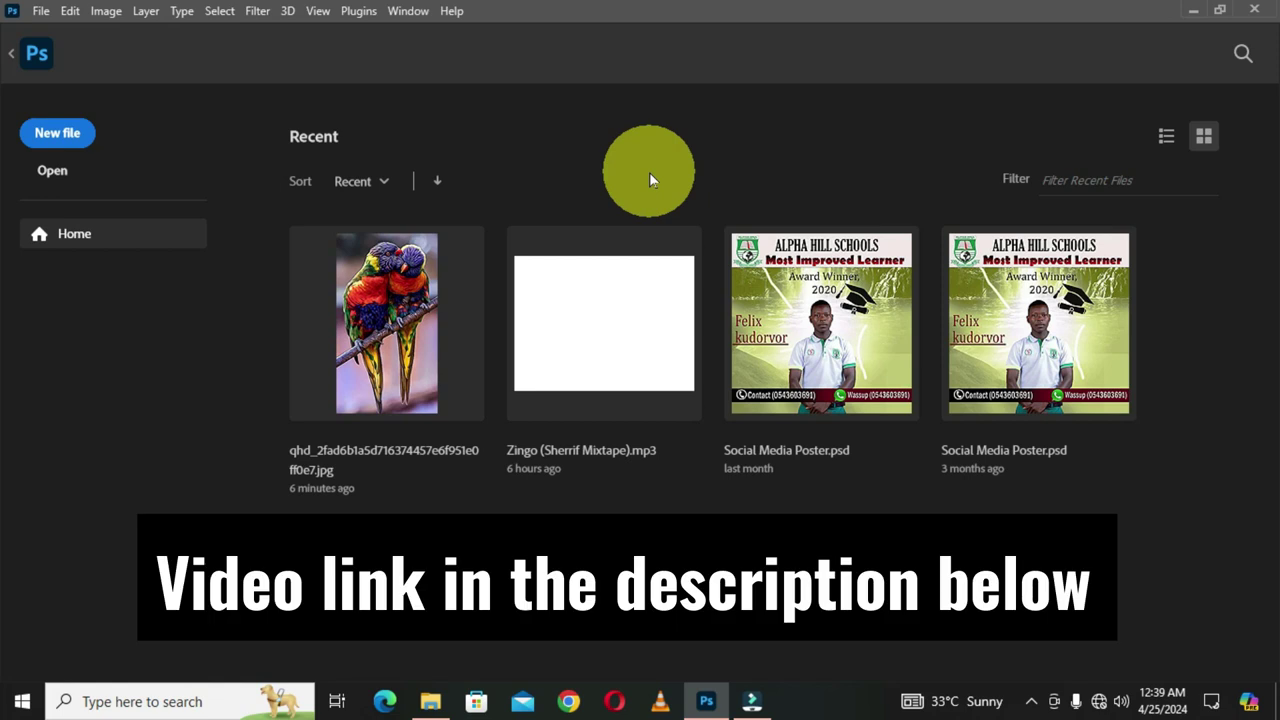
Return from the Home screen to the parrot photo and bring up the workspace presets list.
{"action": "left_click", "coordinate": [40, 62]}
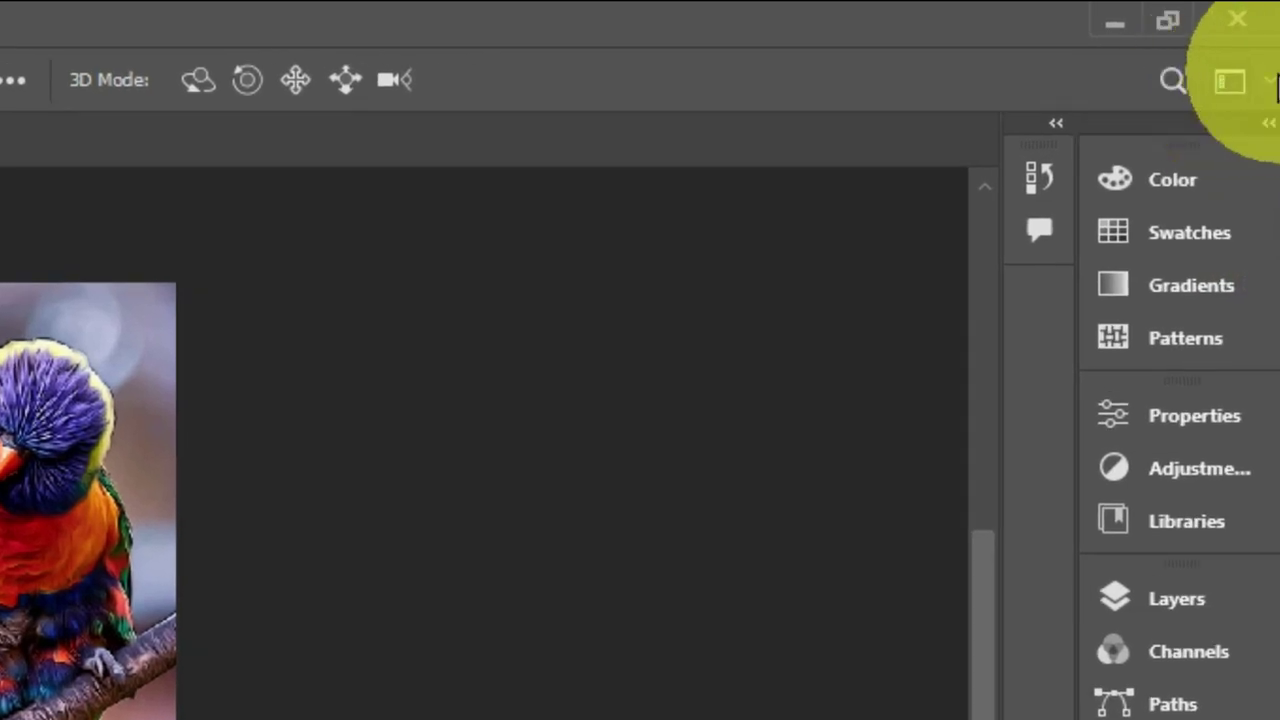
{"action": "left_click", "coordinate": [1272, 86]}
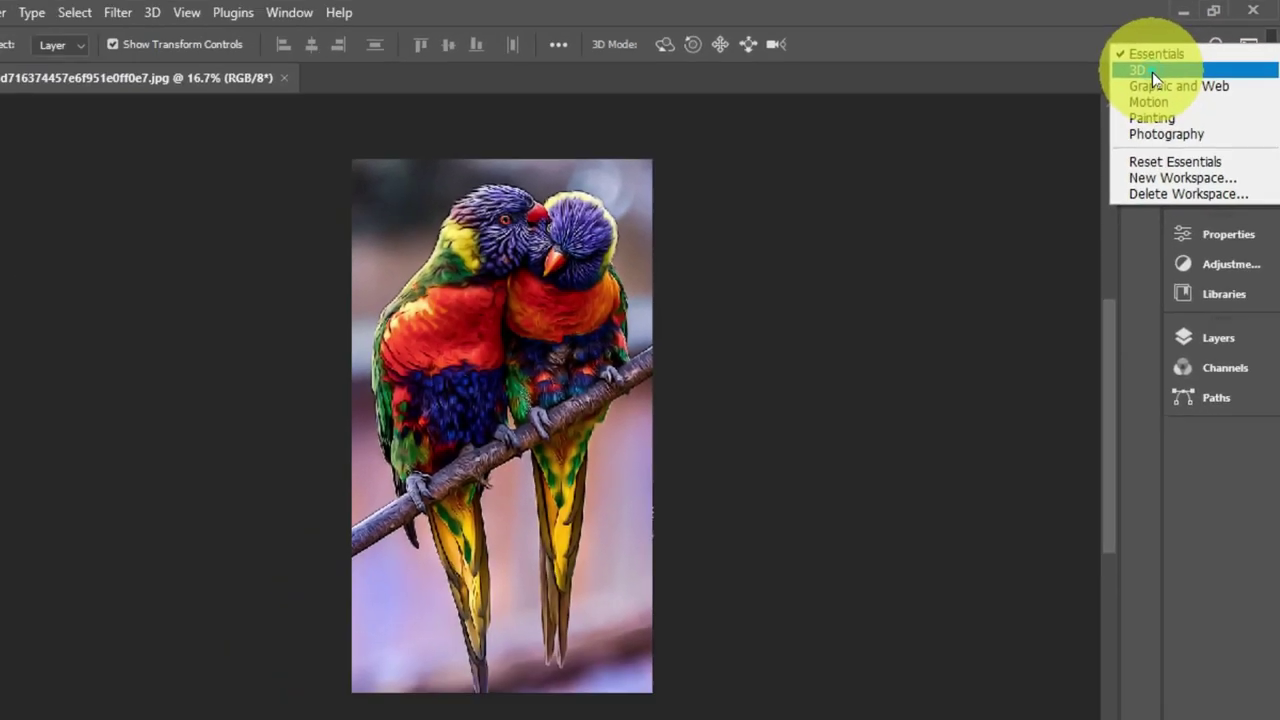
Switch to the 3D, then Graphic and Web, then Motion workspace with its Timeline panel.
{"action": "left_click", "coordinate": [1079, 116]}
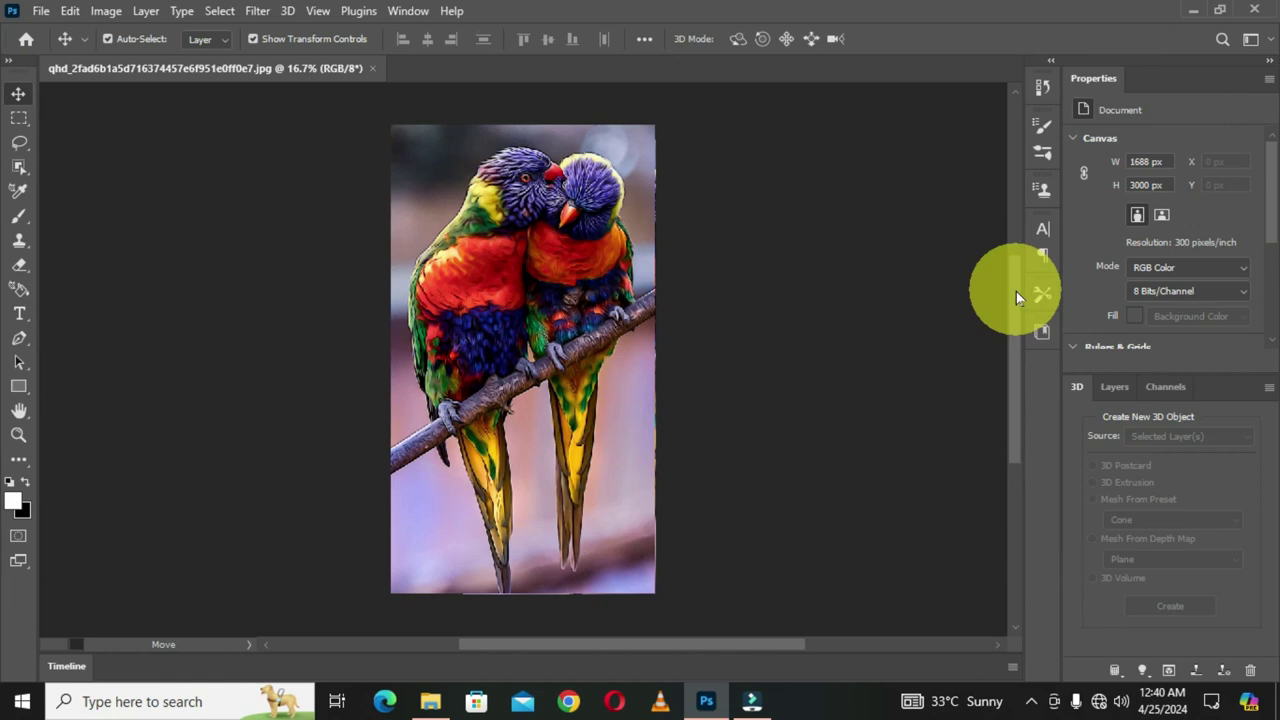
{"action": "left_click", "coordinate": [1252, 39]}
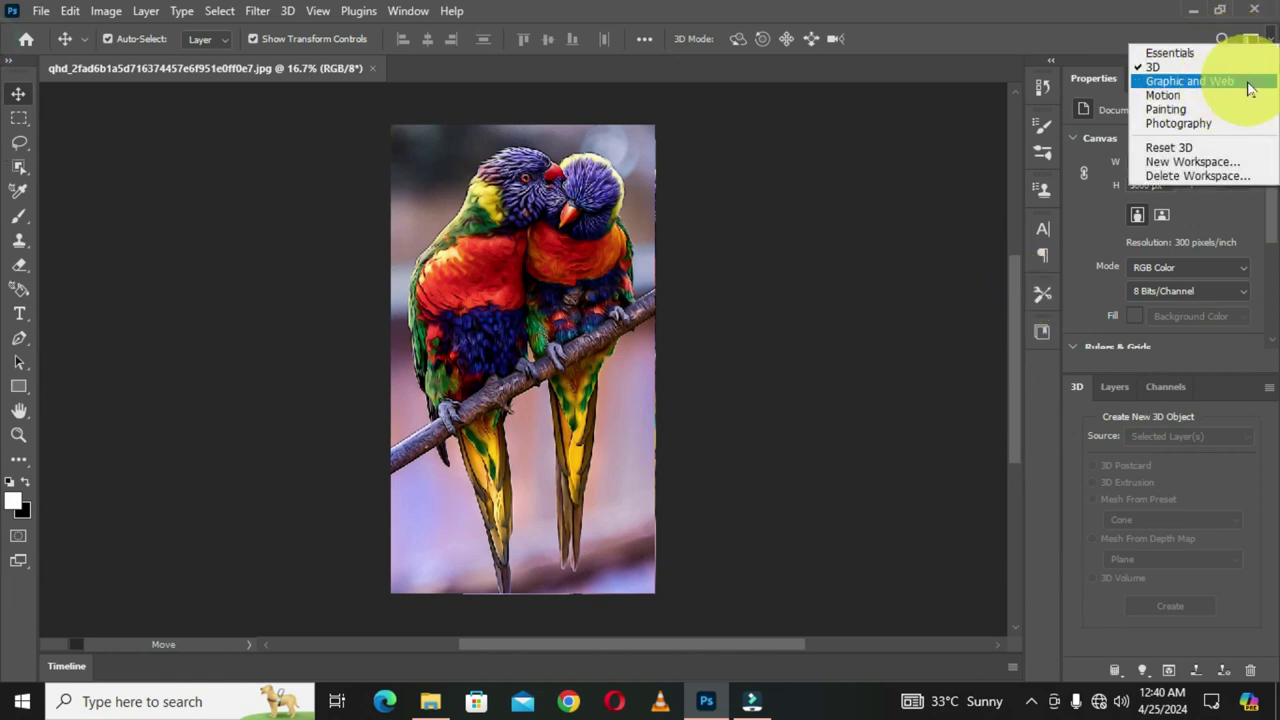
{"action": "left_click", "coordinate": [1246, 84]}
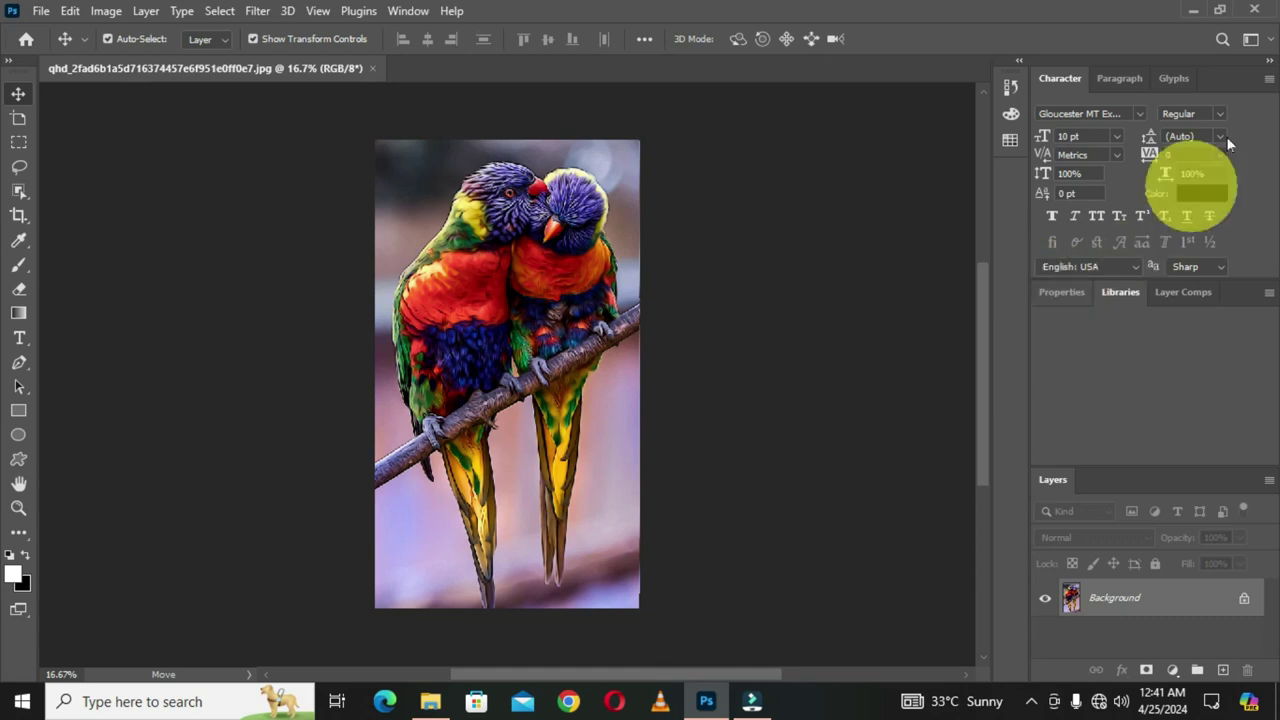
{"action": "left_click", "coordinate": [1250, 38]}
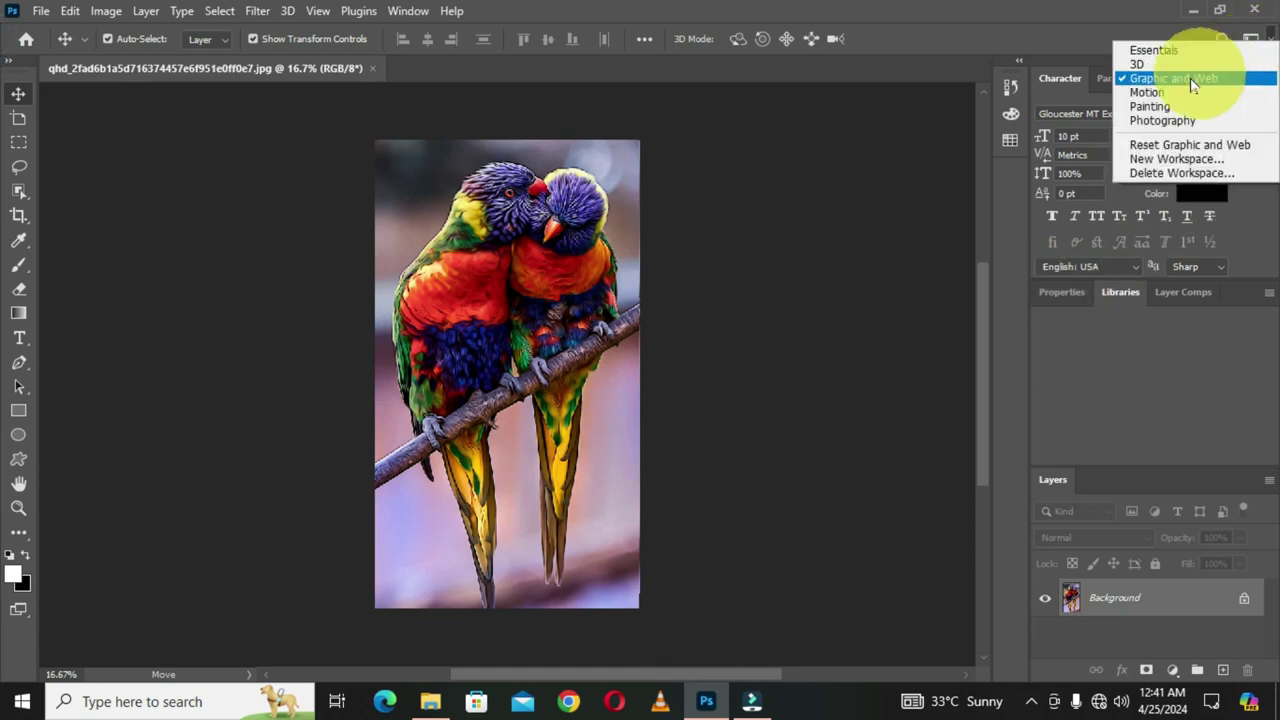
{"action": "left_click", "coordinate": [1168, 93]}
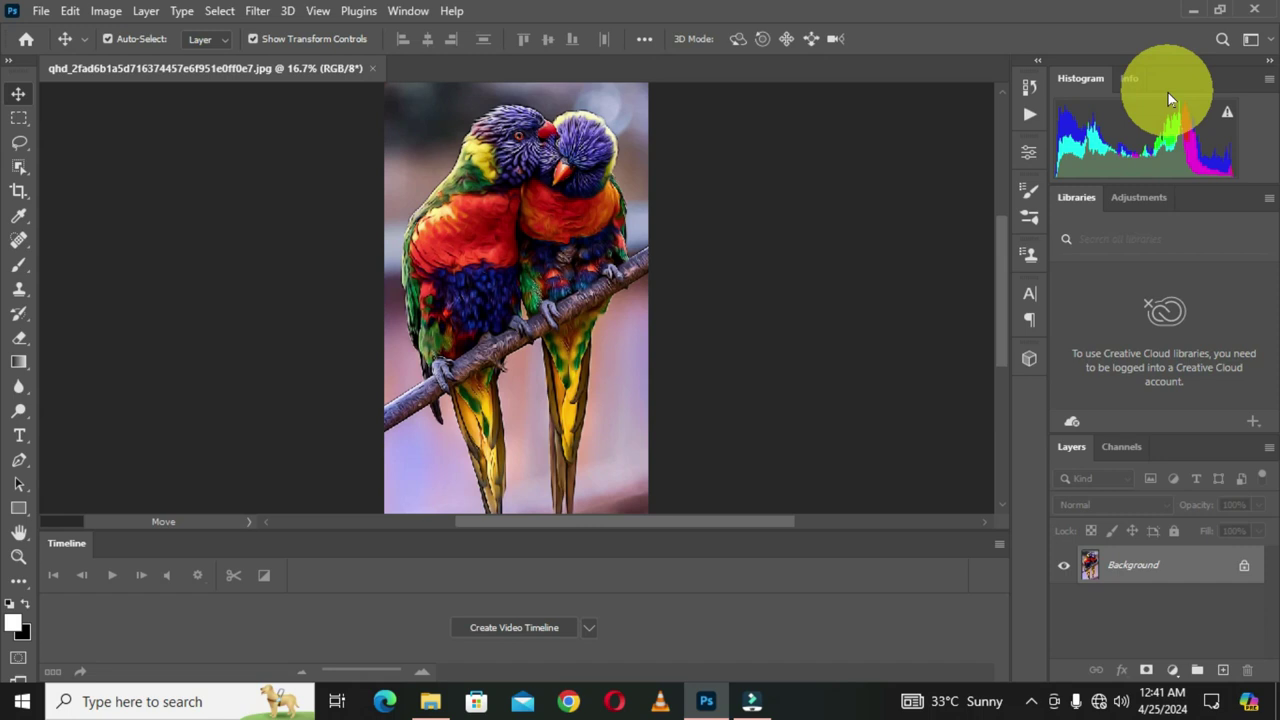
Cycle through the Painting and Photography workspaces, finishing back in Essentials.
{"action": "left_click", "coordinate": [1252, 40]}
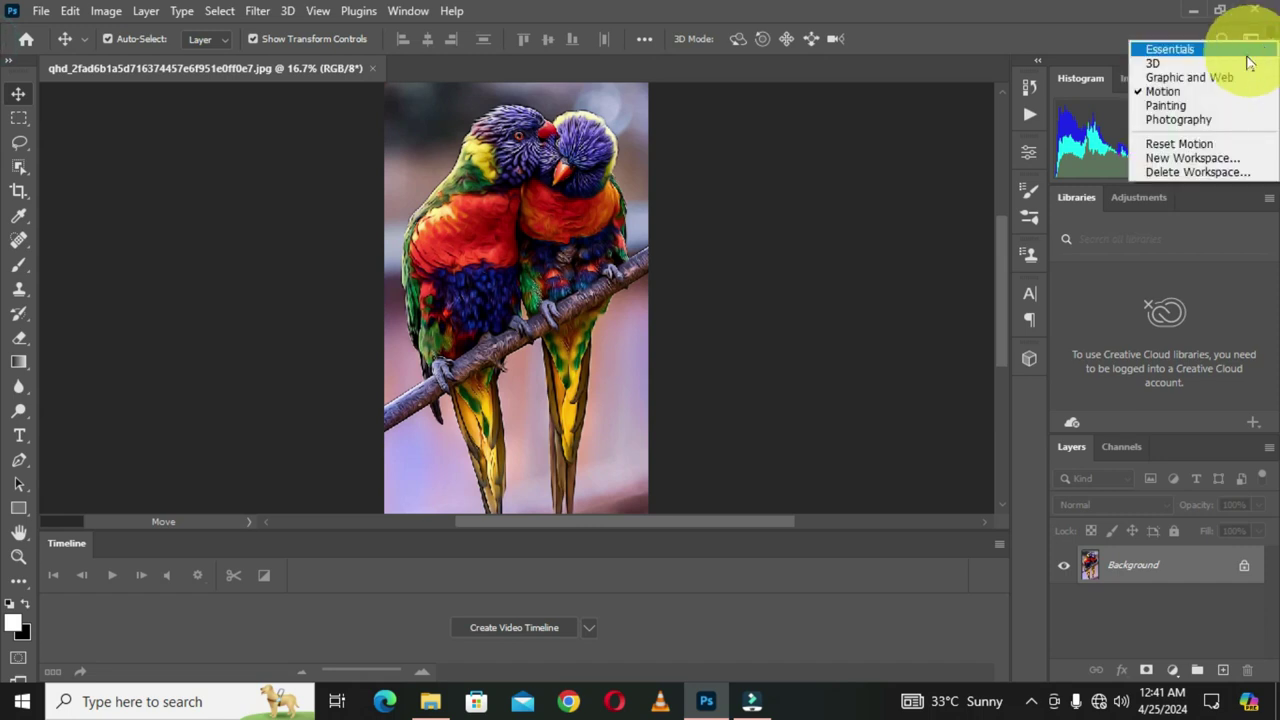
{"action": "left_click", "coordinate": [1170, 106]}
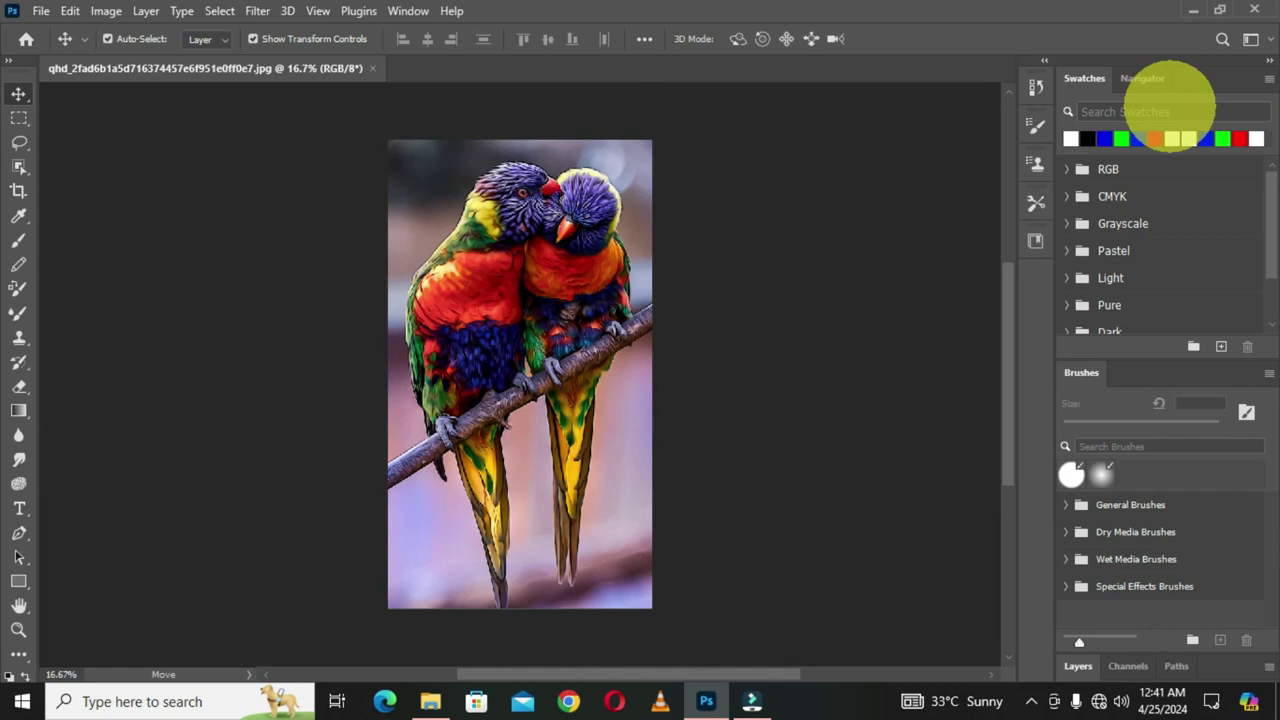
{"action": "left_click", "coordinate": [1252, 40]}
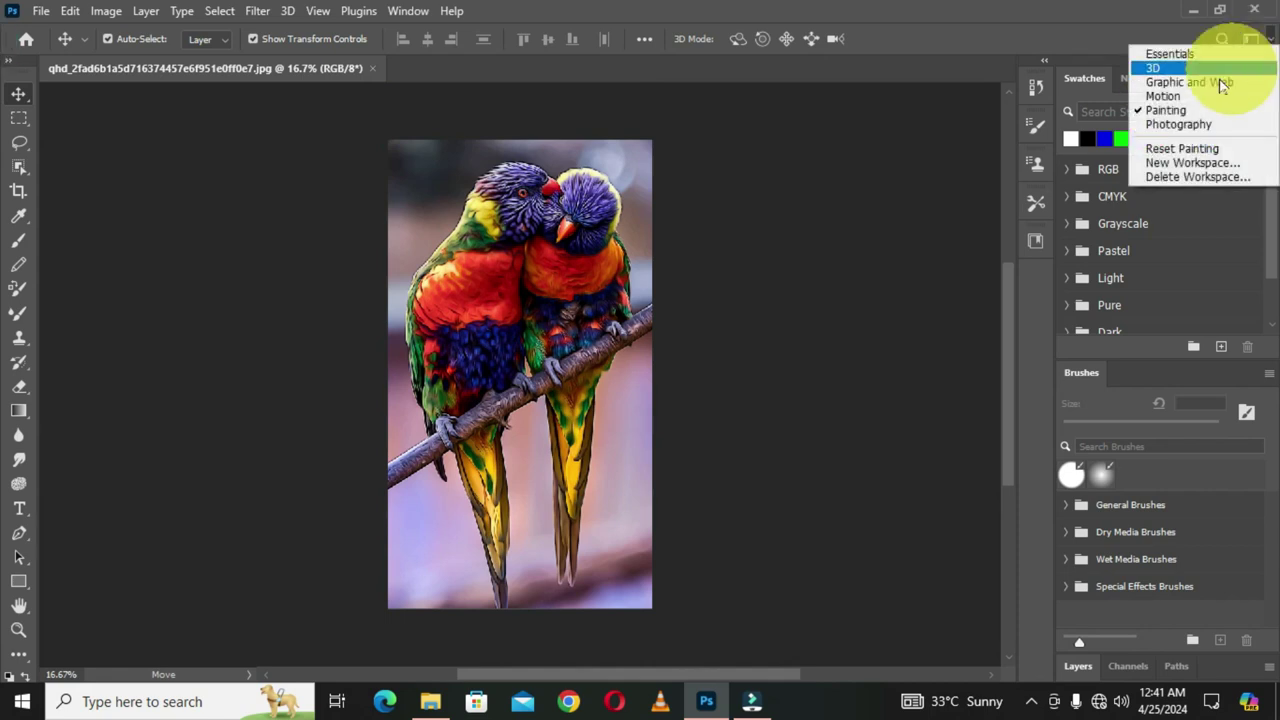
{"action": "left_click", "coordinate": [1200, 125]}
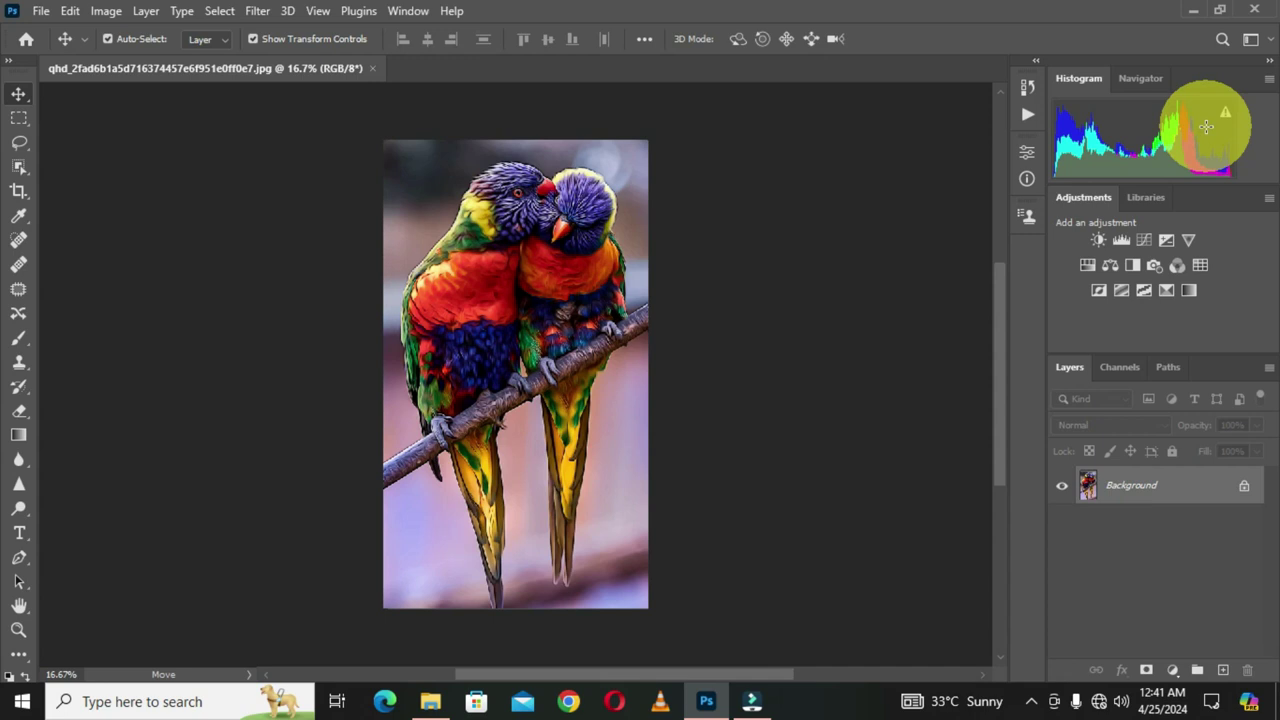
{"action": "left_click", "coordinate": [1250, 39]}
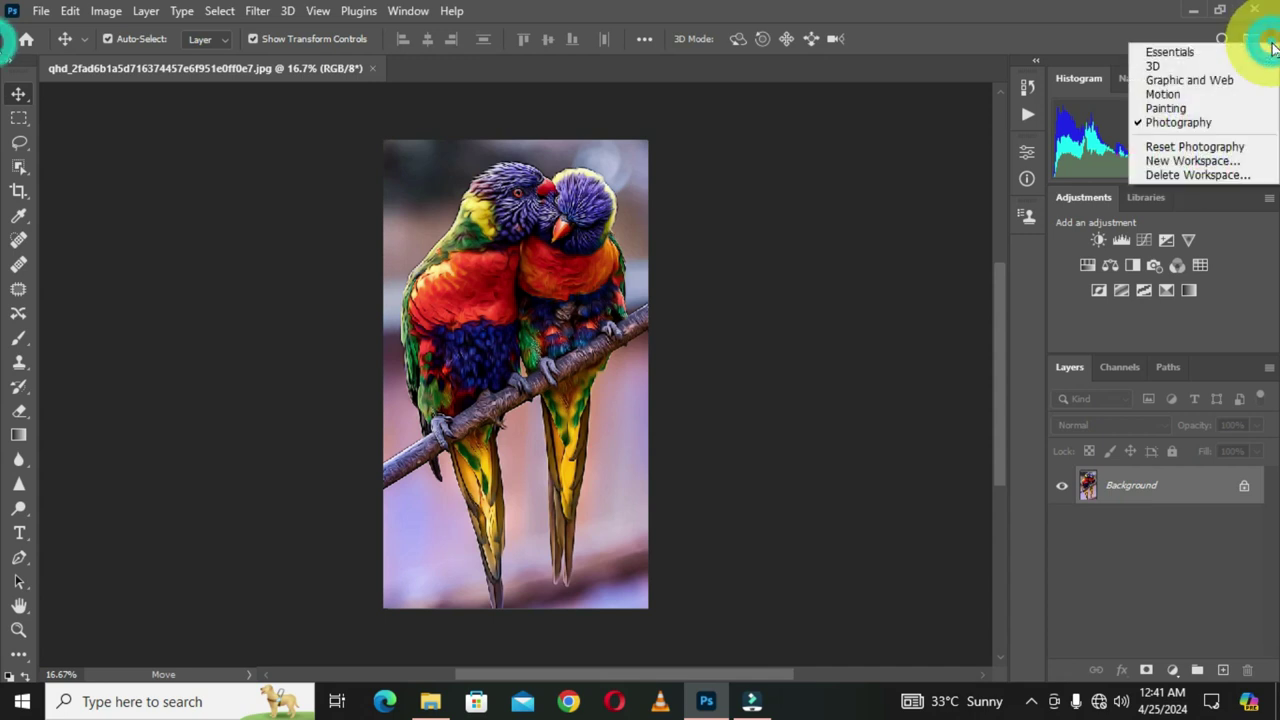
{"action": "left_click", "coordinate": [1189, 55]}
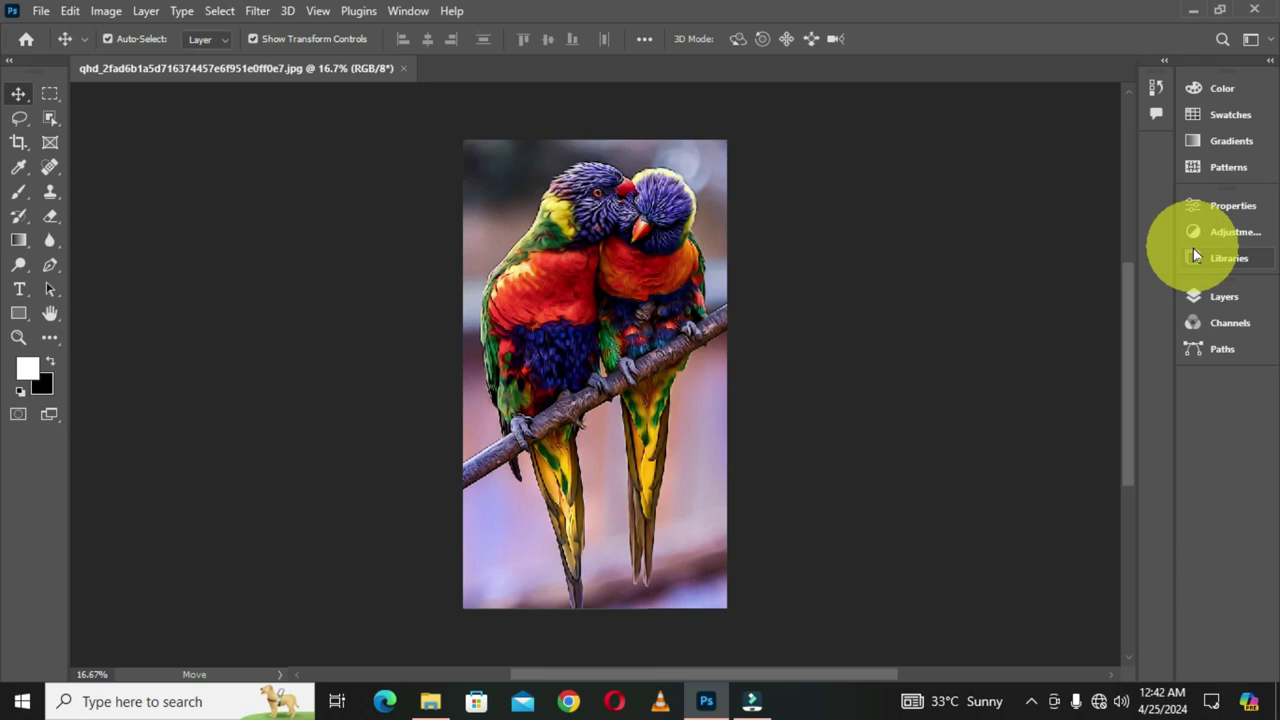
{"action": "left_click", "coordinate": [1271, 42]}
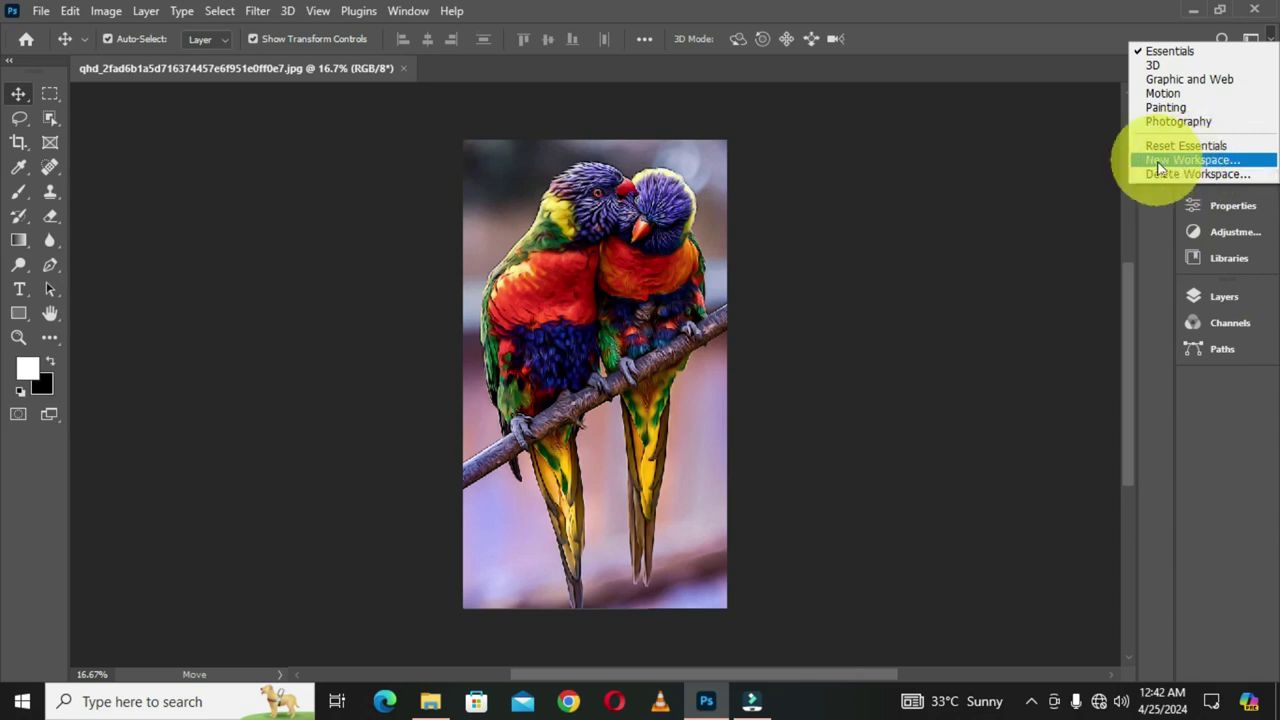
{"action": "left_click", "coordinate": [1146, 247]}
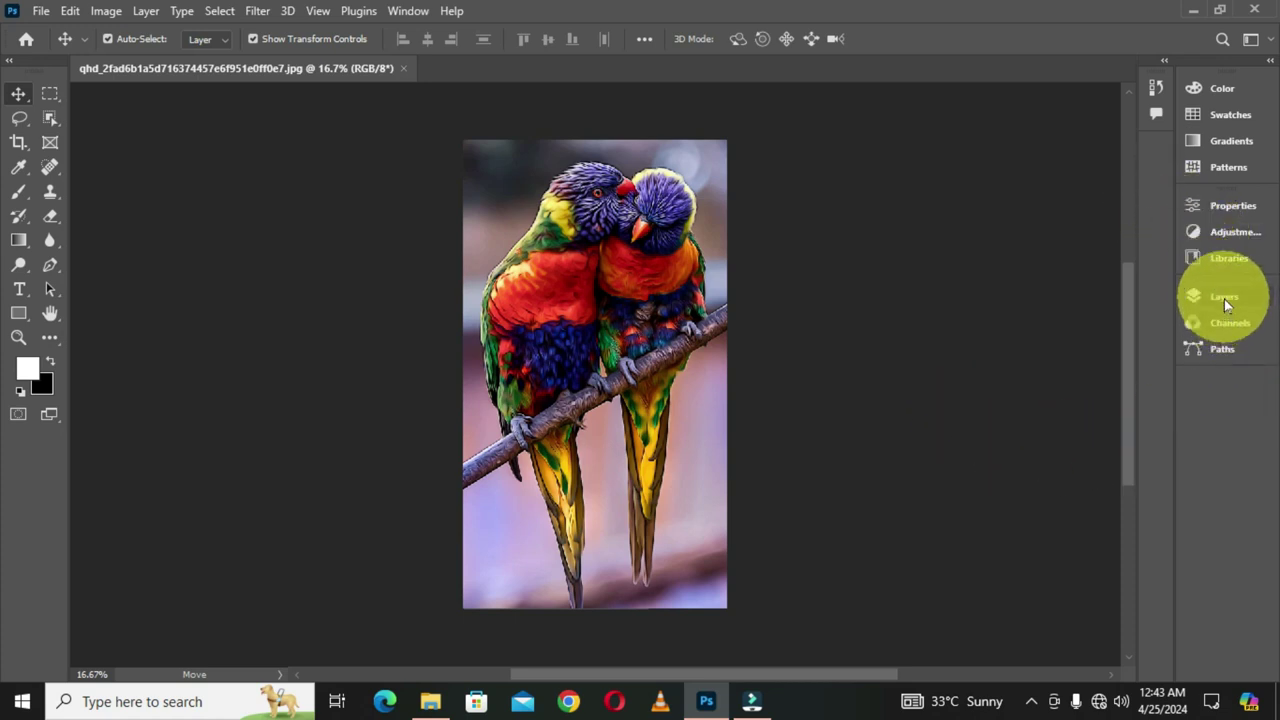
Expand the docked panels to full size and close the Patterns panel in the Color group.
{"action": "left_click", "coordinate": [1272, 66]}
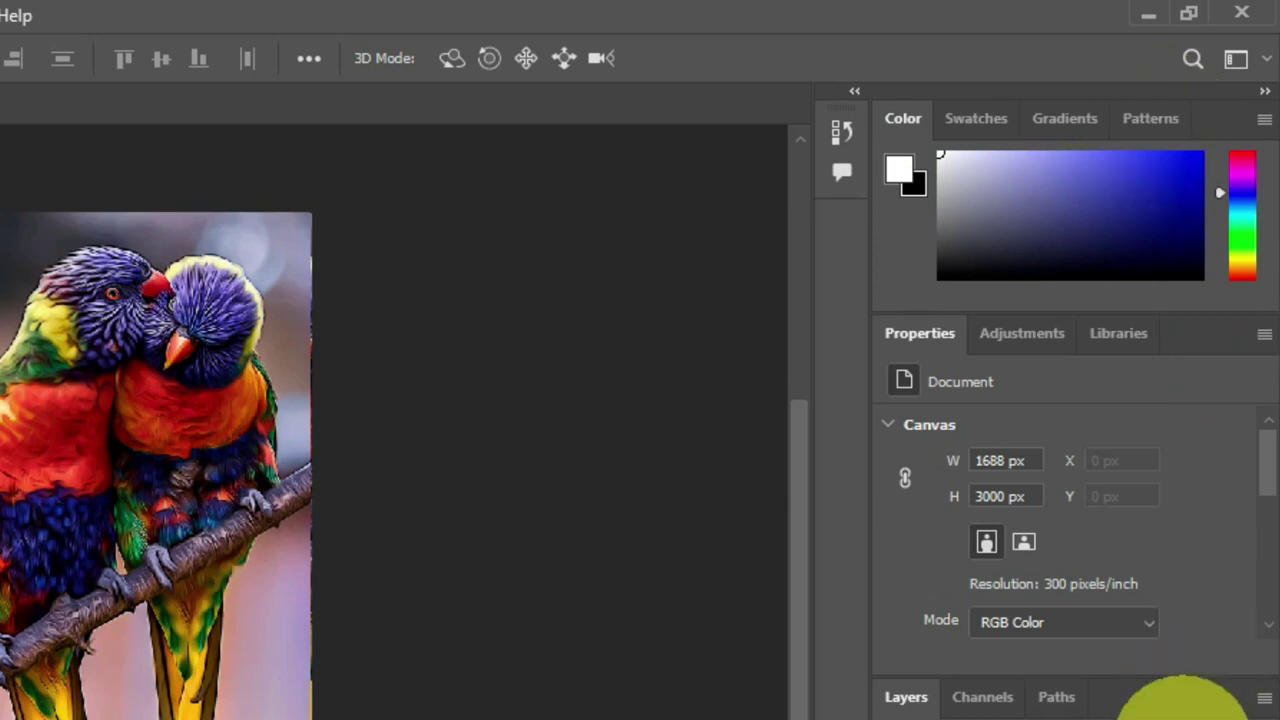
{"action": "left_click", "coordinate": [1159, 121]}
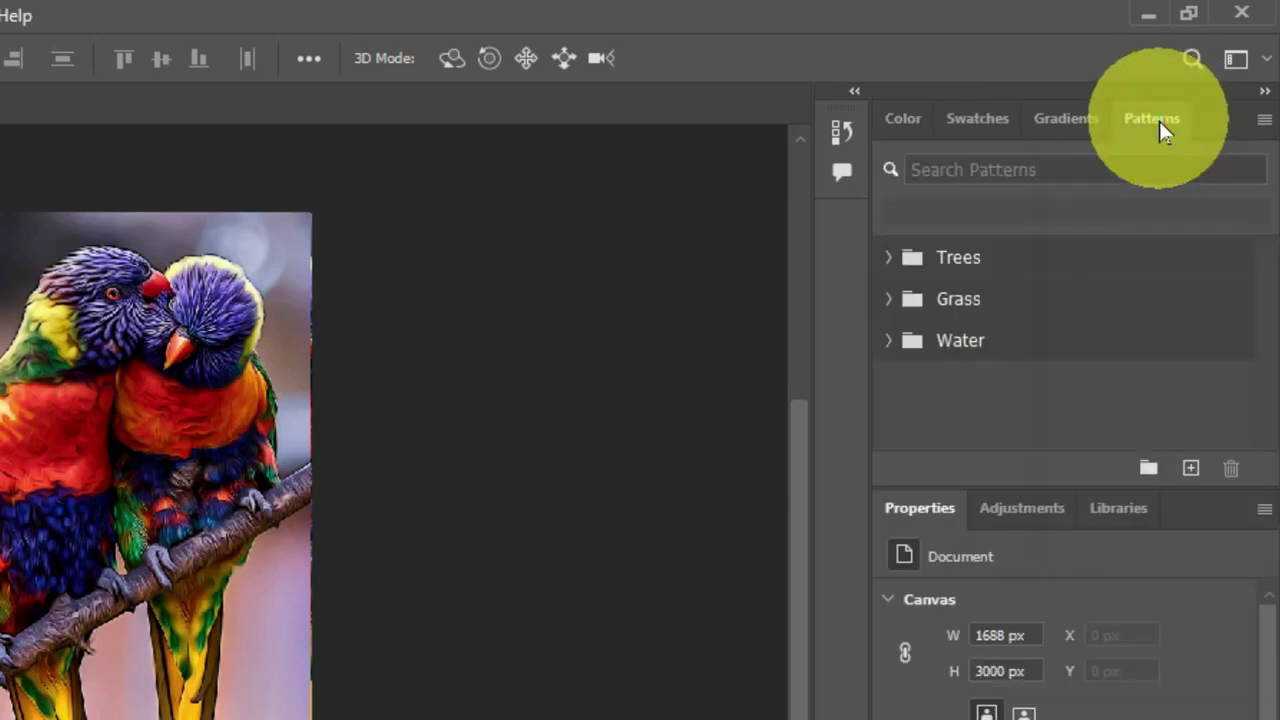
{"action": "right_click", "coordinate": [1159, 121]}
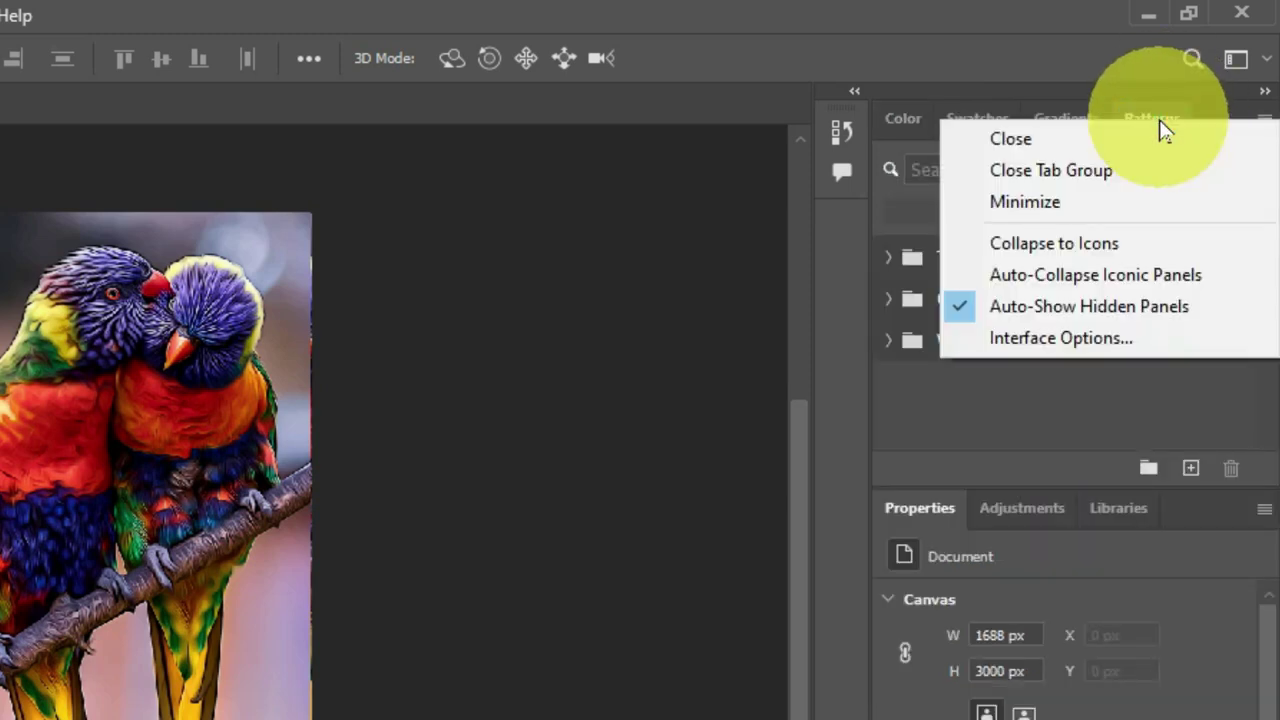
{"action": "left_click", "coordinate": [1228, 146]}
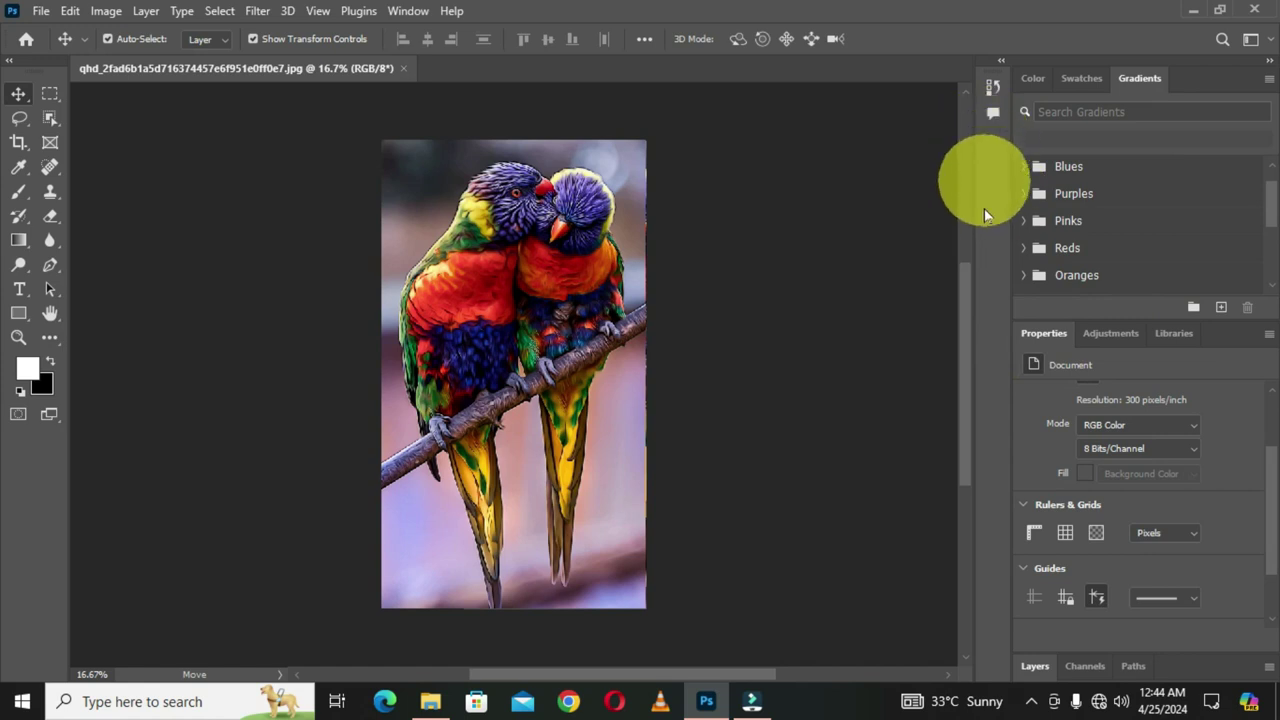
Float the Properties panel, collapse Adjustments to an icon, and close the Libraries panel.
{"action": "left_click", "coordinate": [1044, 340]}
{"action": "left_click_drag", "start_coordinate": [1044, 340], "coordinate": [993, 146]}
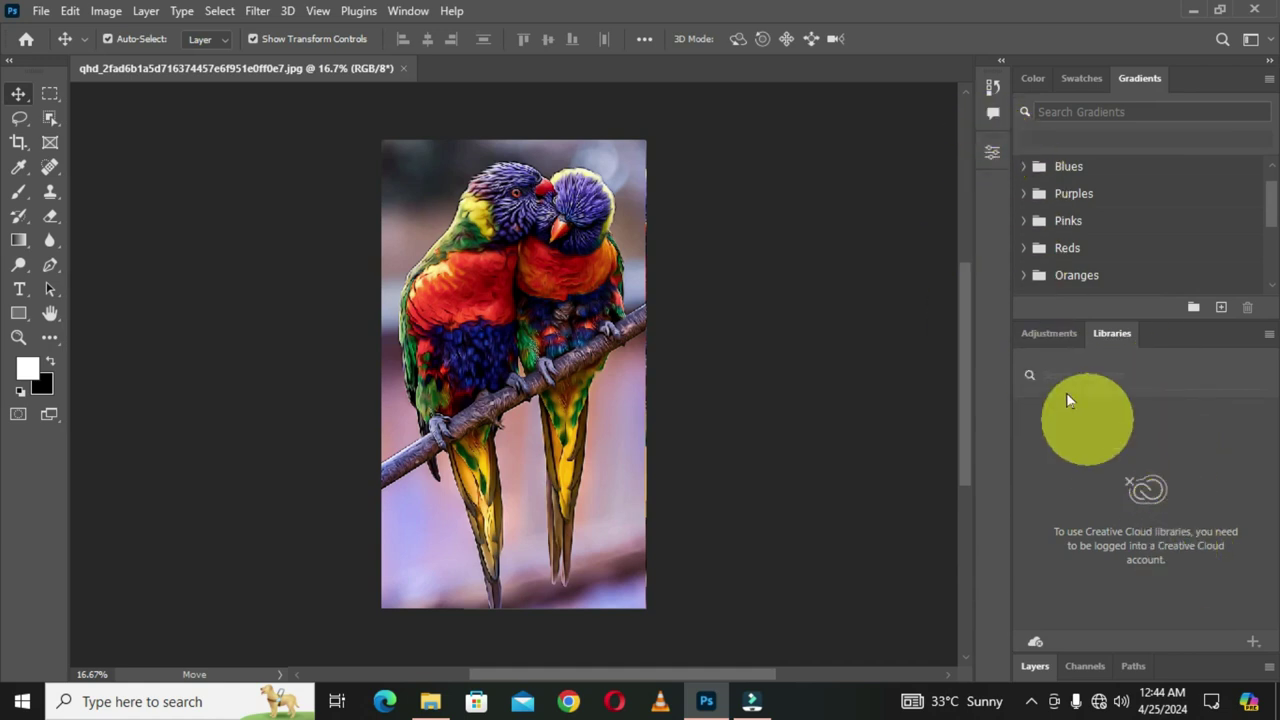
{"action": "left_click_drag", "start_coordinate": [1045, 337], "coordinate": [992, 186]}
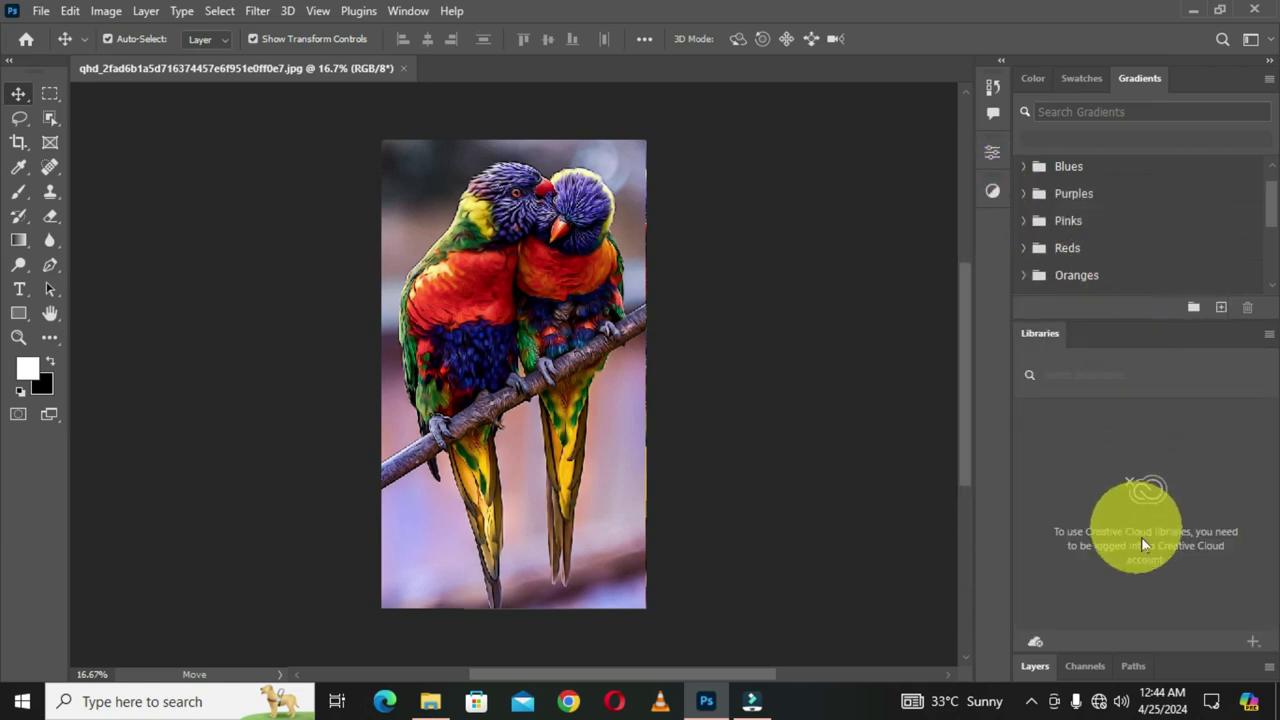
{"action": "right_click", "coordinate": [1039, 337]}
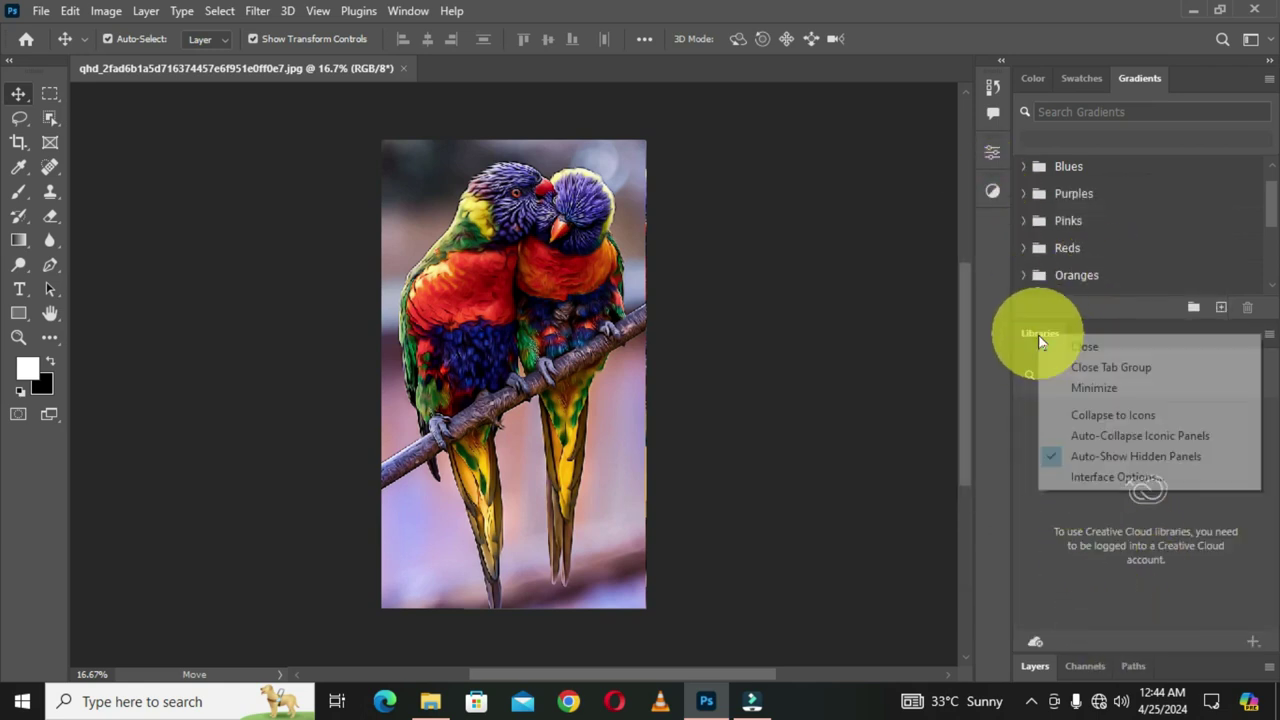
{"action": "left_click", "coordinate": [1234, 349]}
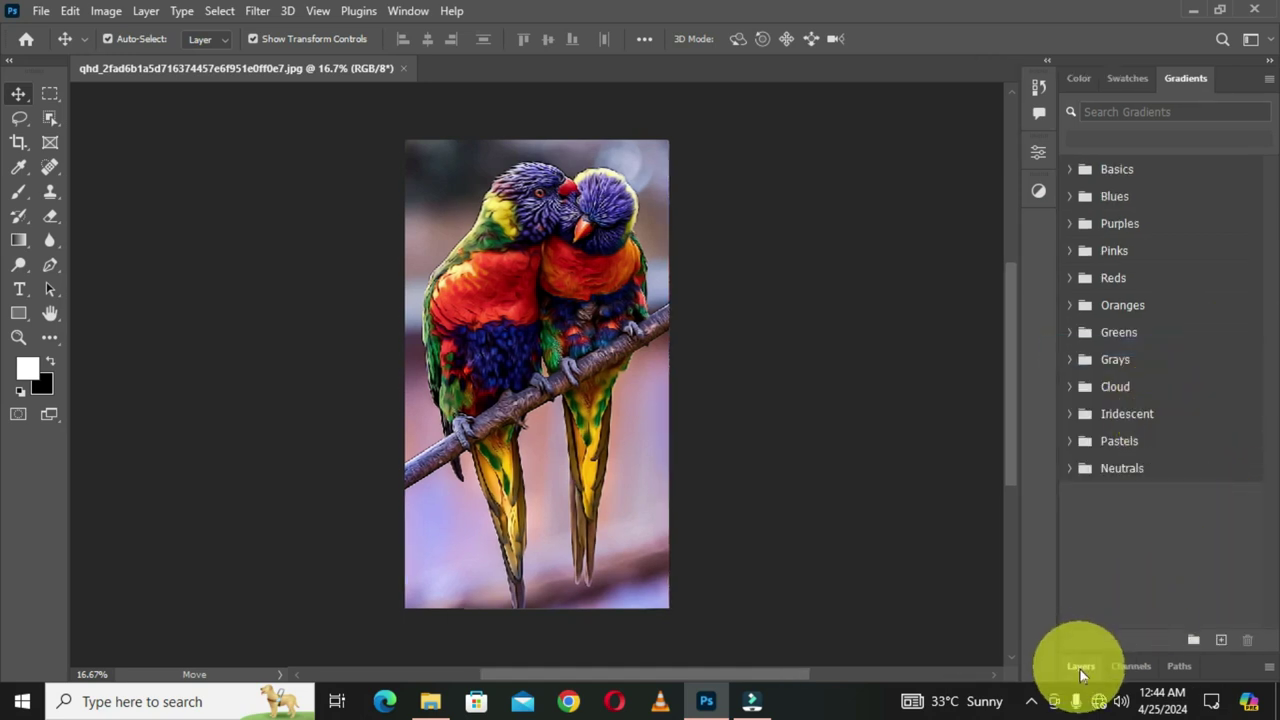
Collapse Layers into the icon dock and close the Channels and Paths panels.
{"action": "left_click_drag", "start_coordinate": [1080, 669], "coordinate": [1039, 237]}
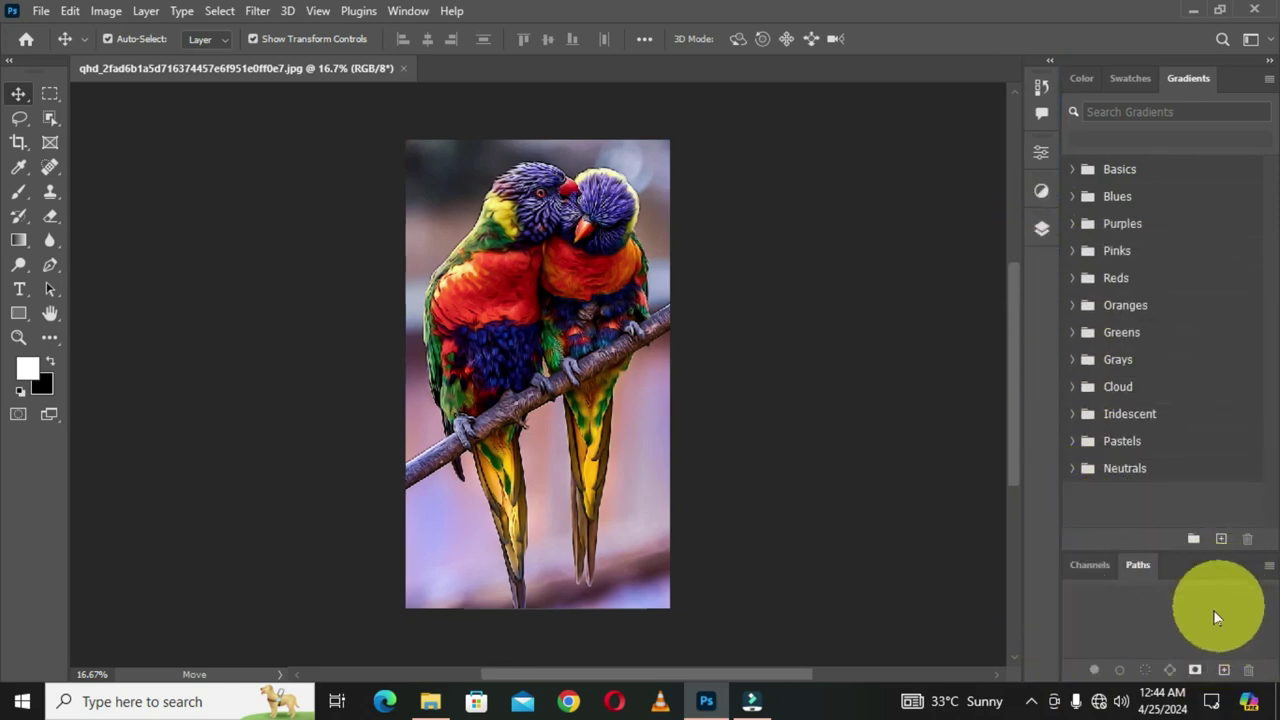
{"action": "right_click", "coordinate": [1088, 568]}
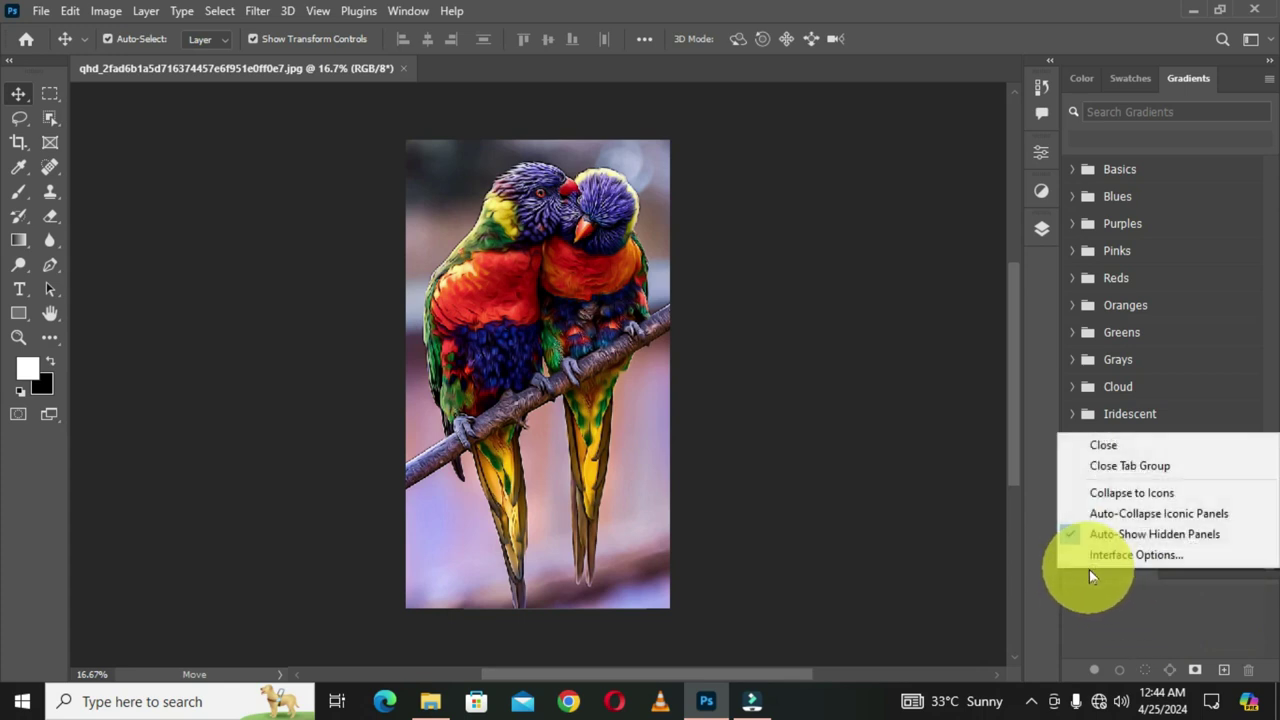
{"action": "left_click", "coordinate": [1236, 445]}
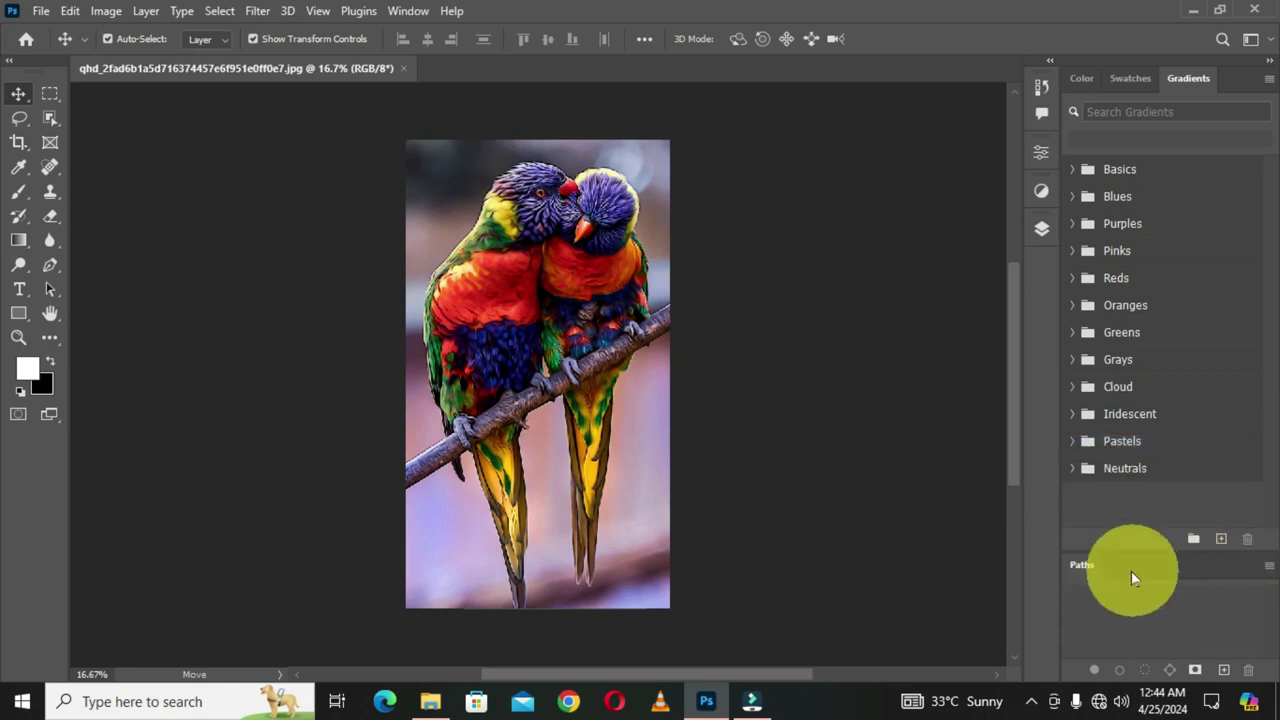
{"action": "right_click", "coordinate": [1084, 566]}
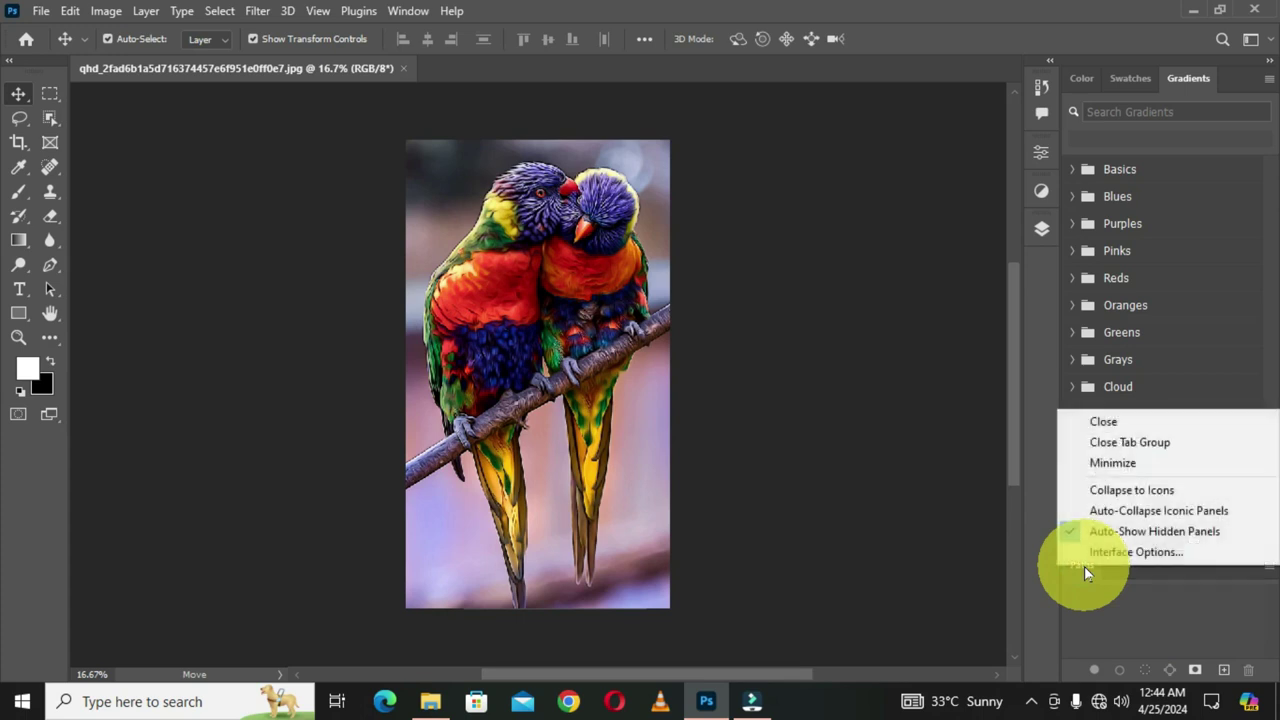
{"action": "left_click", "coordinate": [1234, 430]}
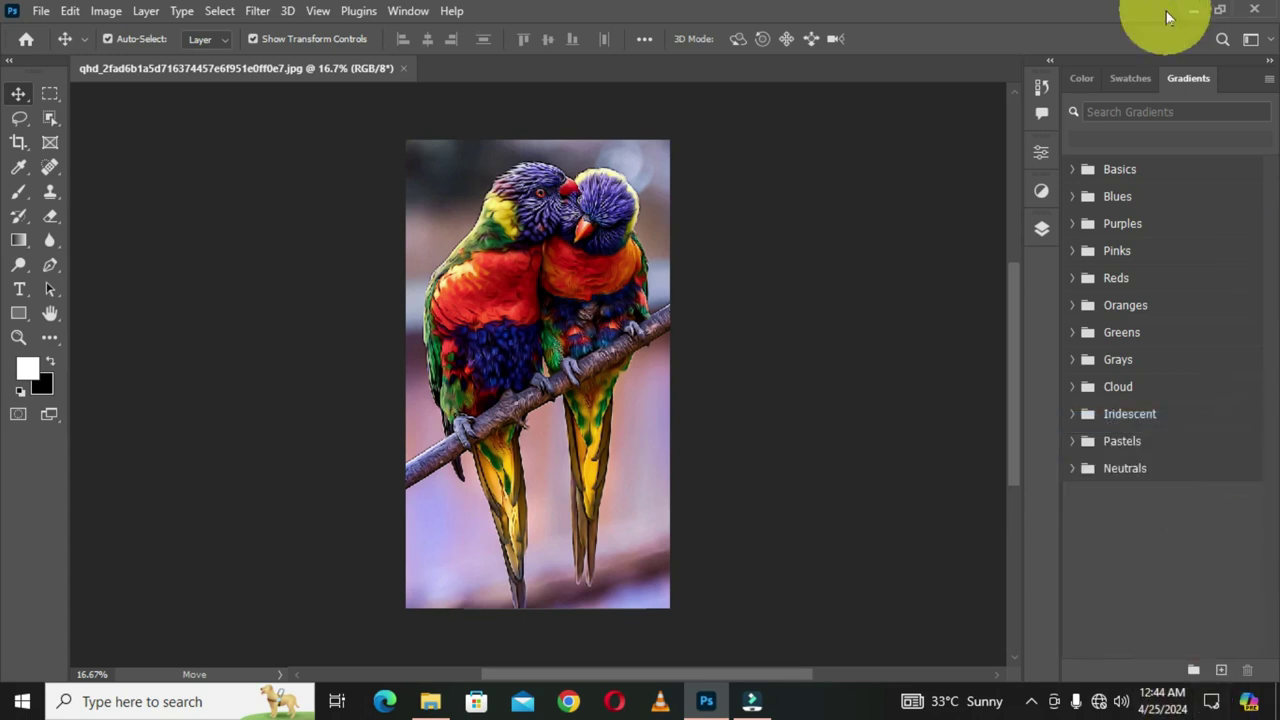
Collapse the Color panel into the icon dock and show the Swatches presets.
{"action": "left_click", "coordinate": [1076, 78]}
{"action": "left_click_drag", "start_coordinate": [1084, 82], "coordinate": [1037, 258]}
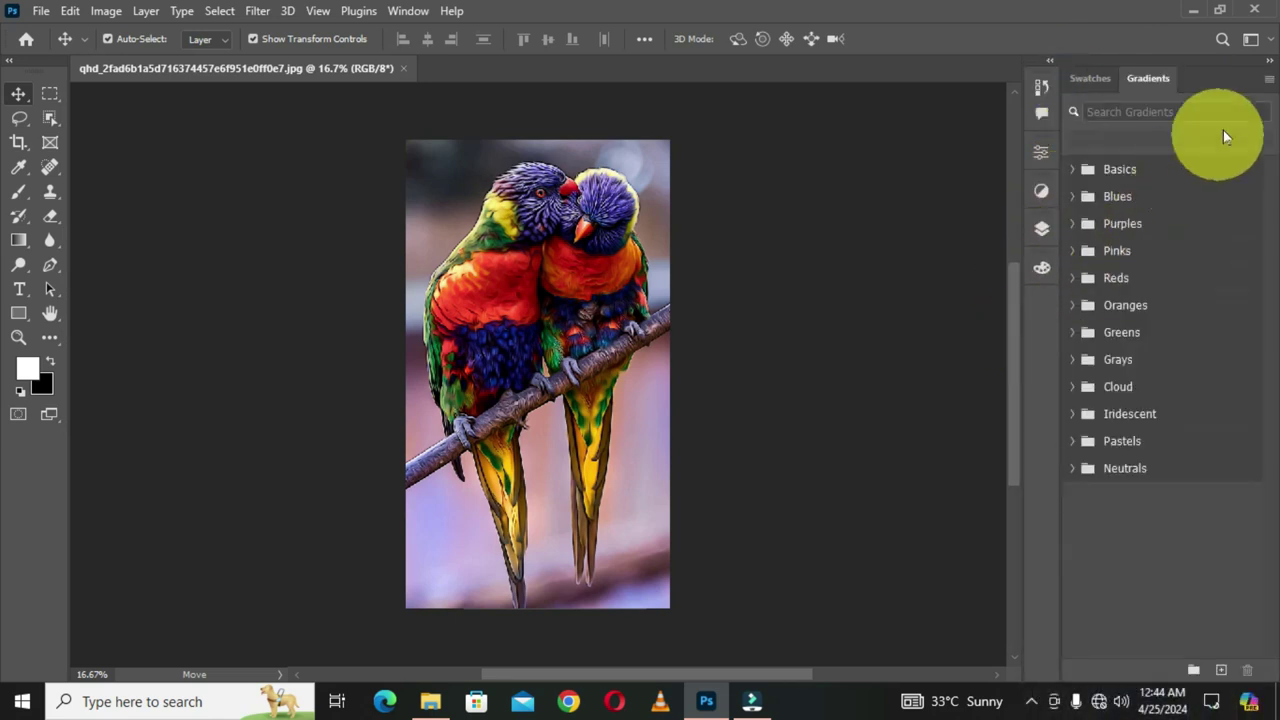
{"action": "left_click", "coordinate": [1089, 78]}
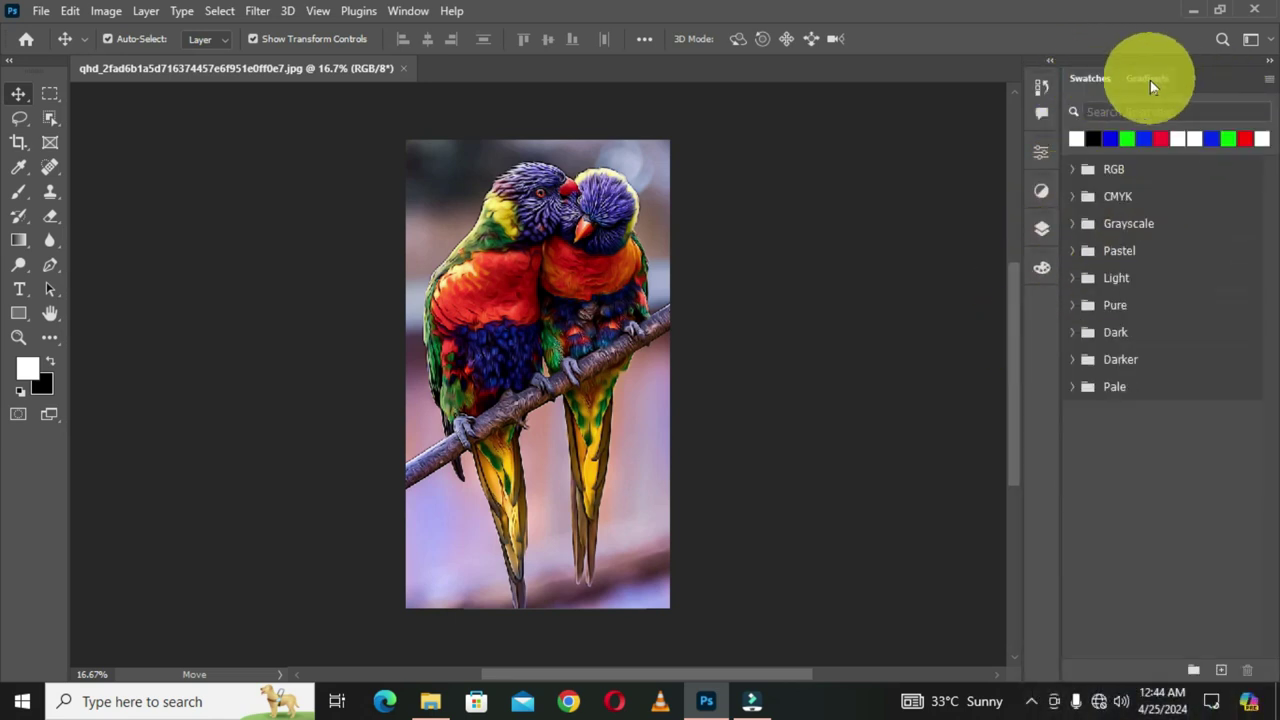
{"action": "left_click", "coordinate": [1150, 80]}
{"action": "left_click", "coordinate": [1089, 78]}
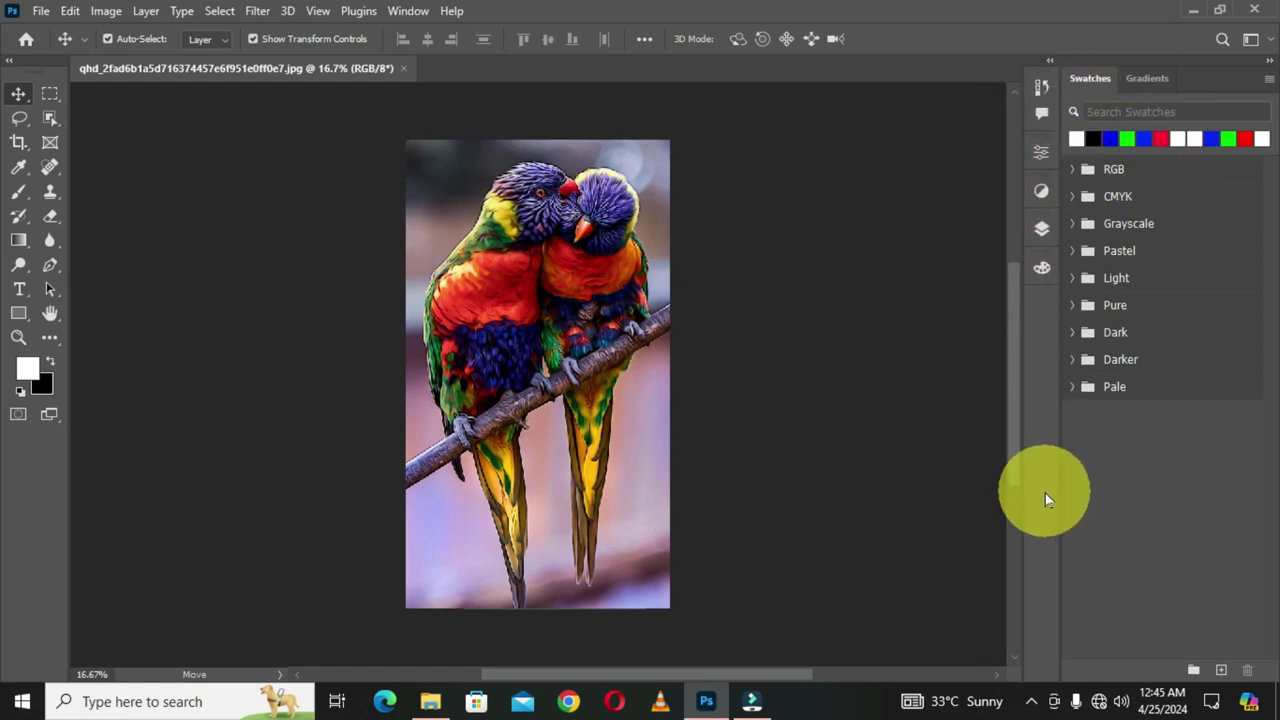
Test the collapsed Color flyout, then pop open the Layers panel.
{"action": "left_click", "coordinate": [1043, 270]}
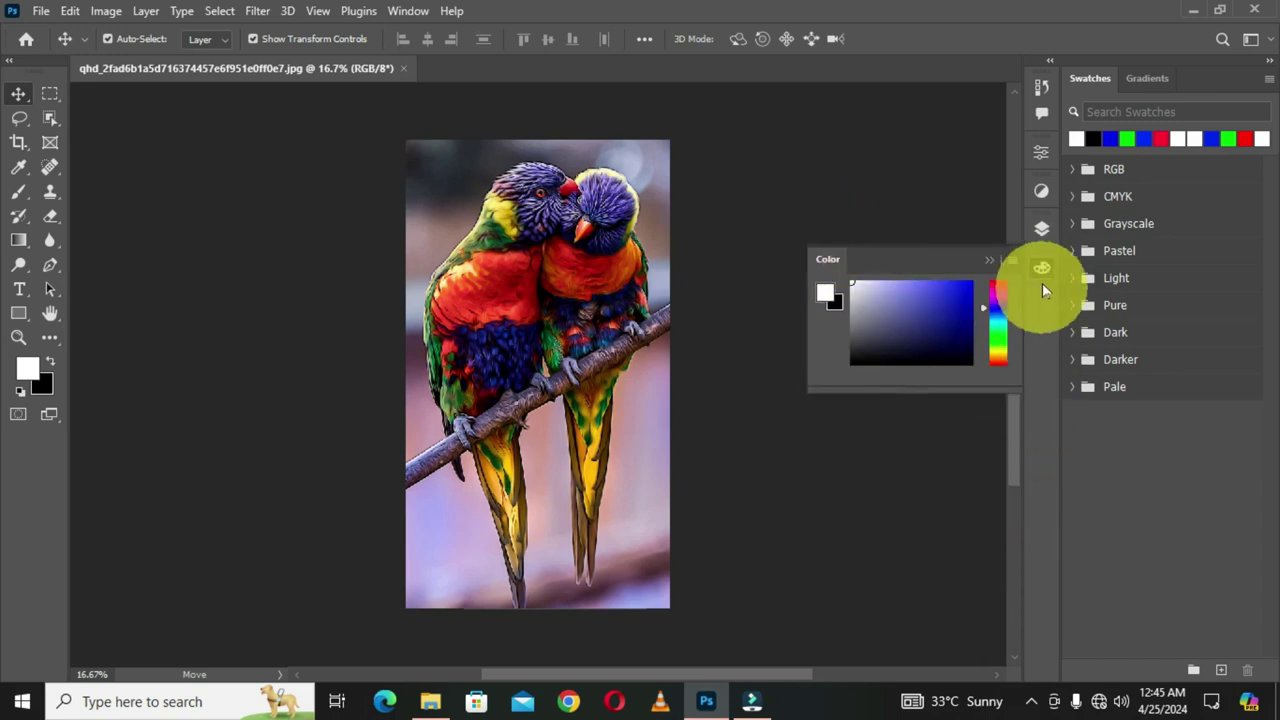
{"action": "left_click", "coordinate": [1042, 272]}
{"action": "left_click", "coordinate": [1042, 228]}
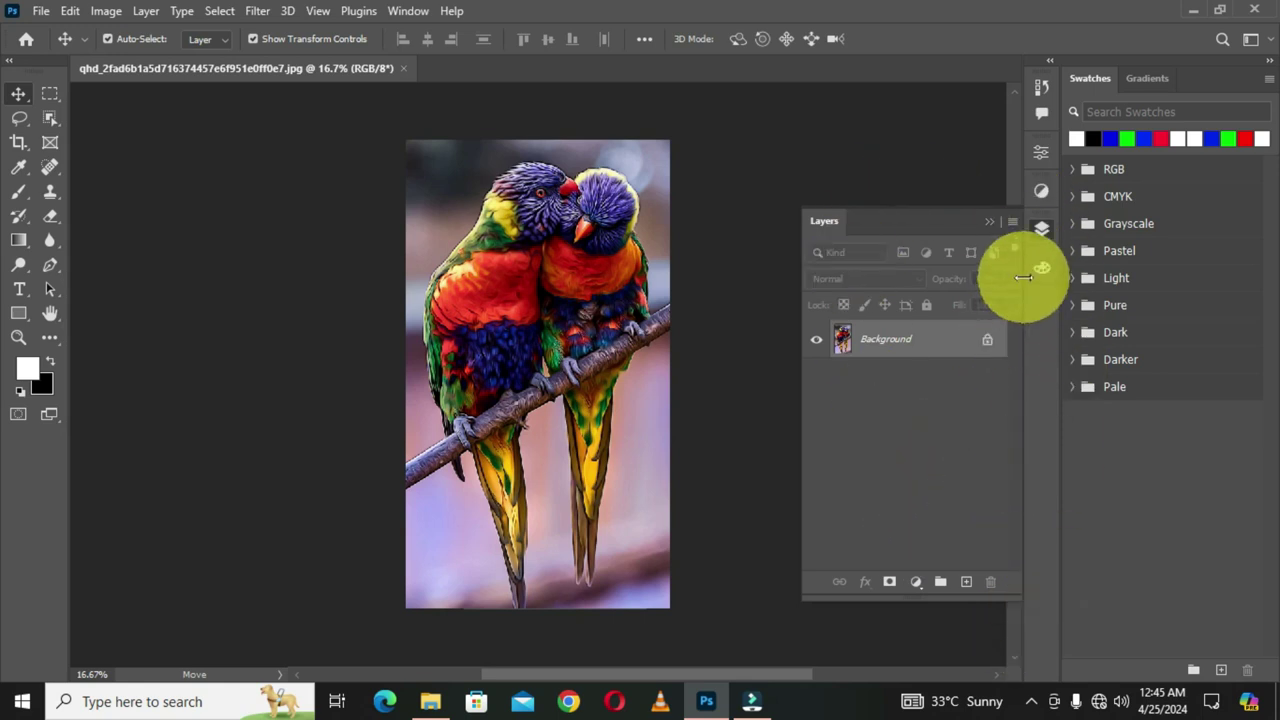
Toggle the Layers, Adjustments, Properties and History flyouts open, closing History at the end.
{"action": "left_click", "coordinate": [1041, 229]}
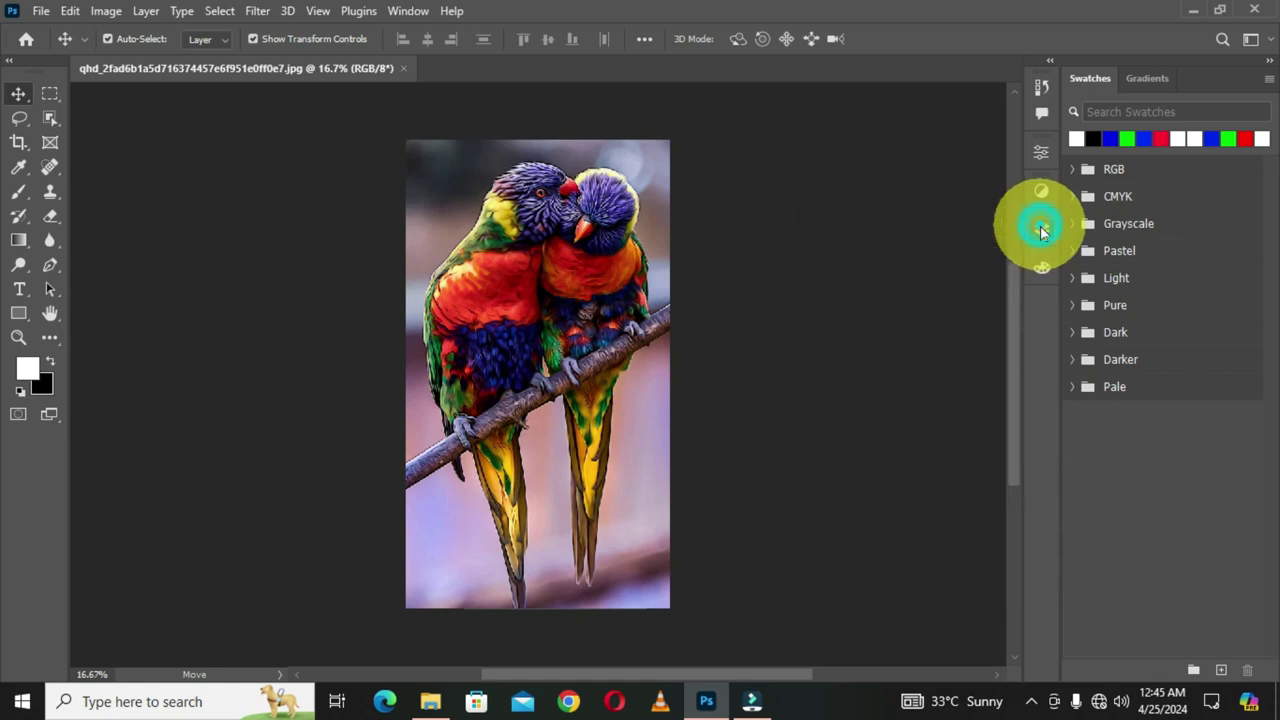
{"action": "left_click", "coordinate": [1041, 229]}
{"action": "left_click", "coordinate": [1042, 232]}
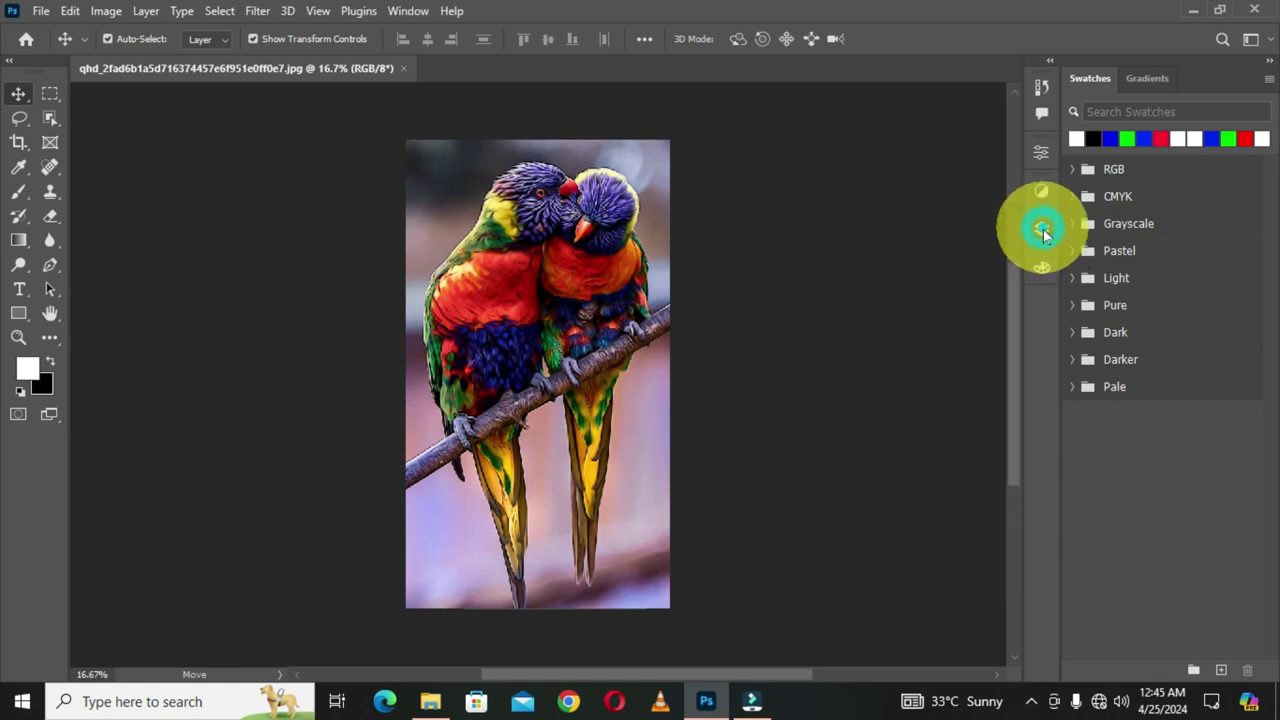
{"action": "left_click", "coordinate": [1042, 230]}
{"action": "left_click", "coordinate": [1041, 193]}
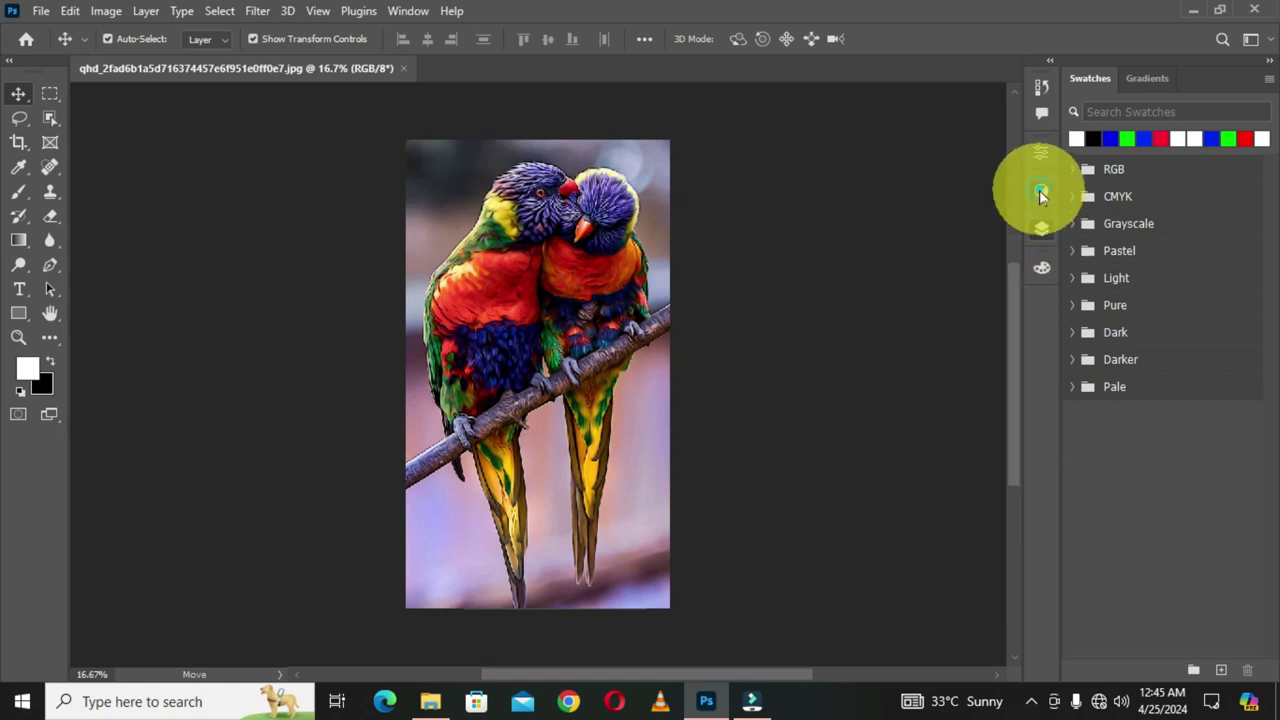
{"action": "left_click", "coordinate": [1046, 153]}
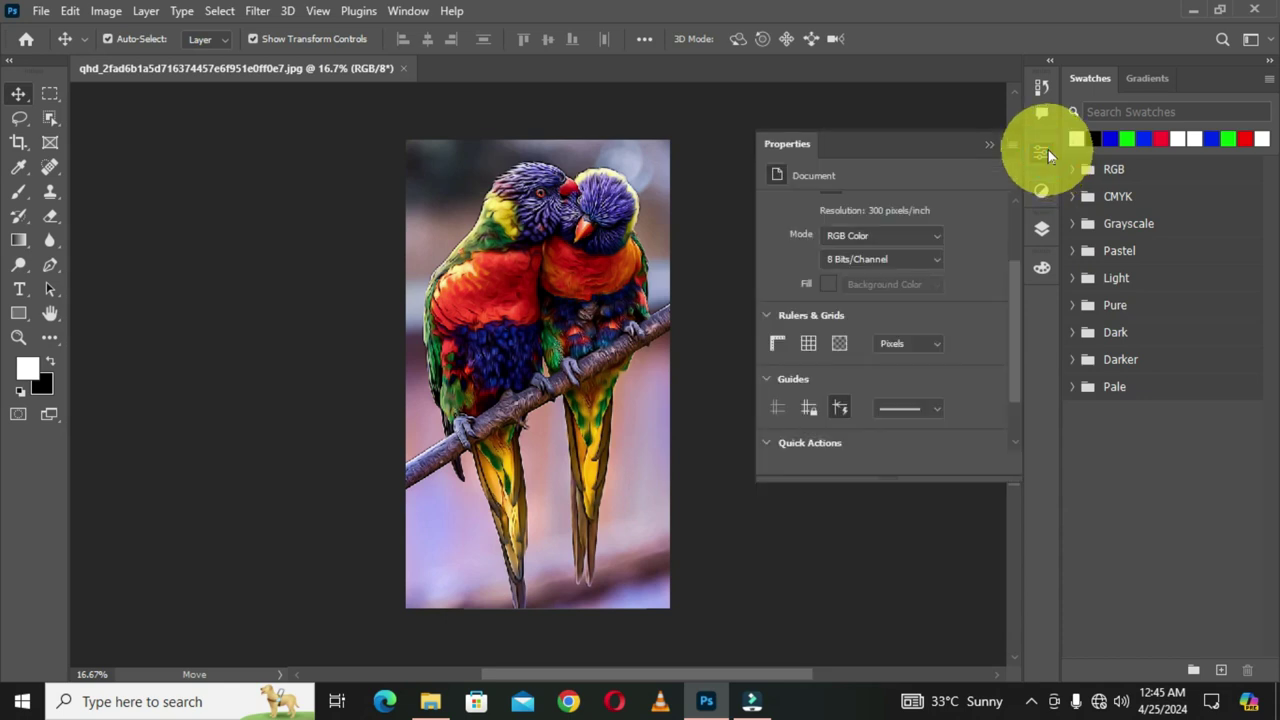
{"action": "left_click", "coordinate": [1041, 86]}
{"action": "left_click", "coordinate": [1041, 86]}
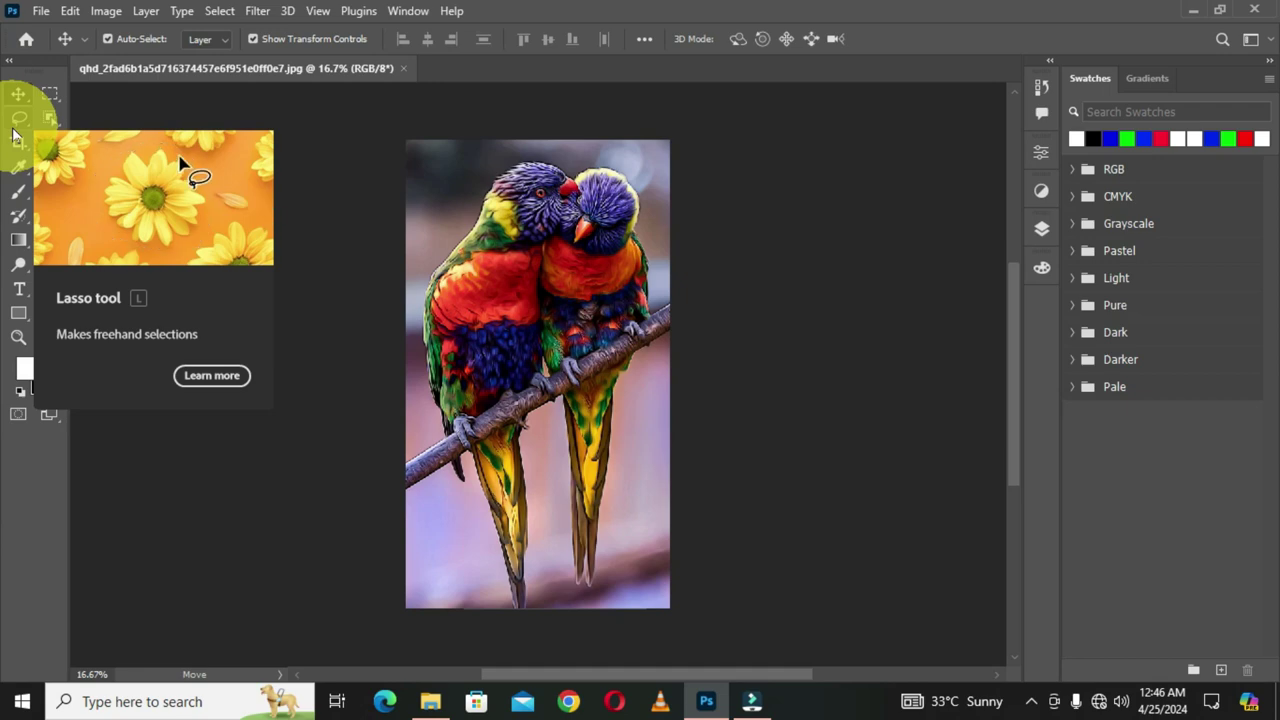
{"action": "left_click", "coordinate": [412, 17]}
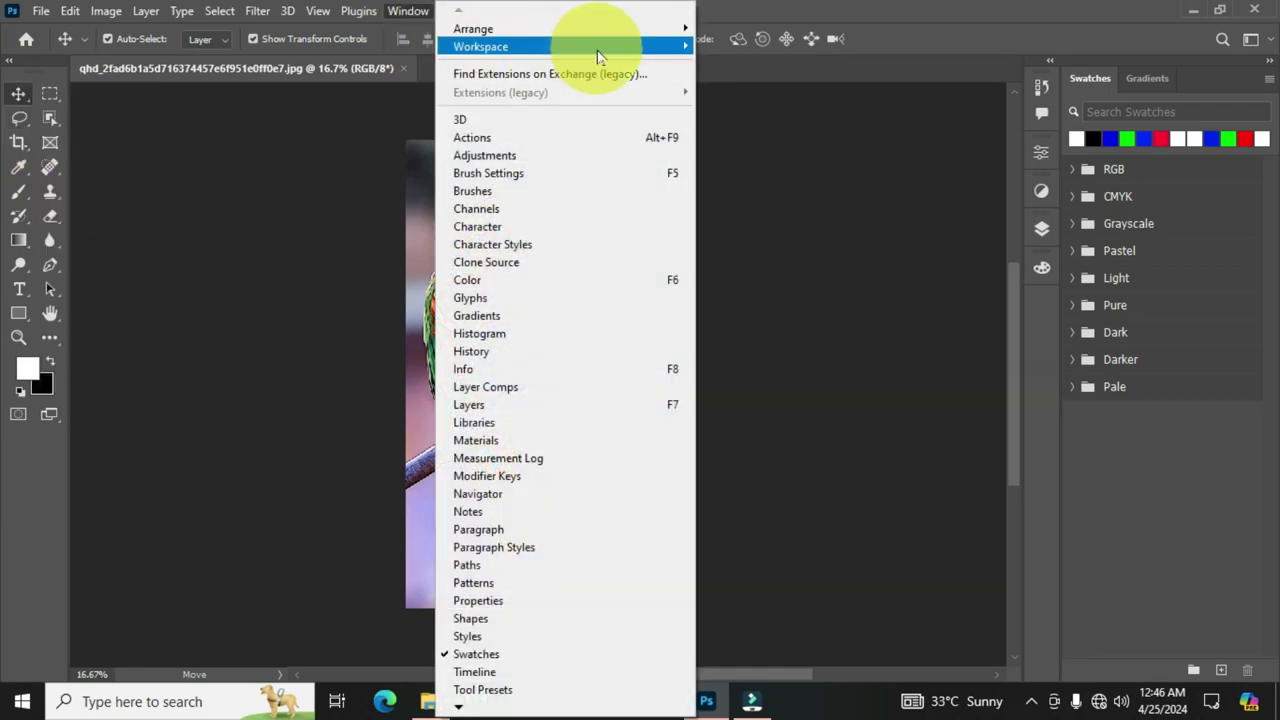
{"action": "mouse_move", "coordinate": [597, 50]}
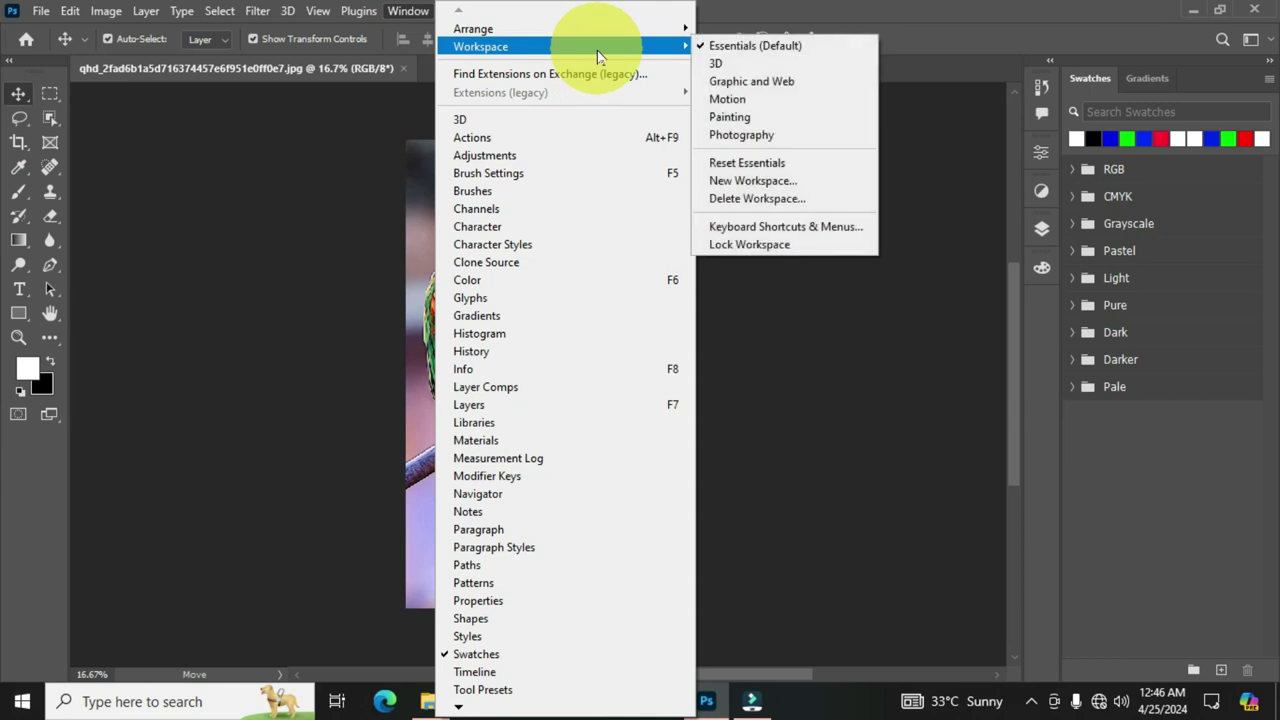
{"action": "left_click", "coordinate": [807, 232]}
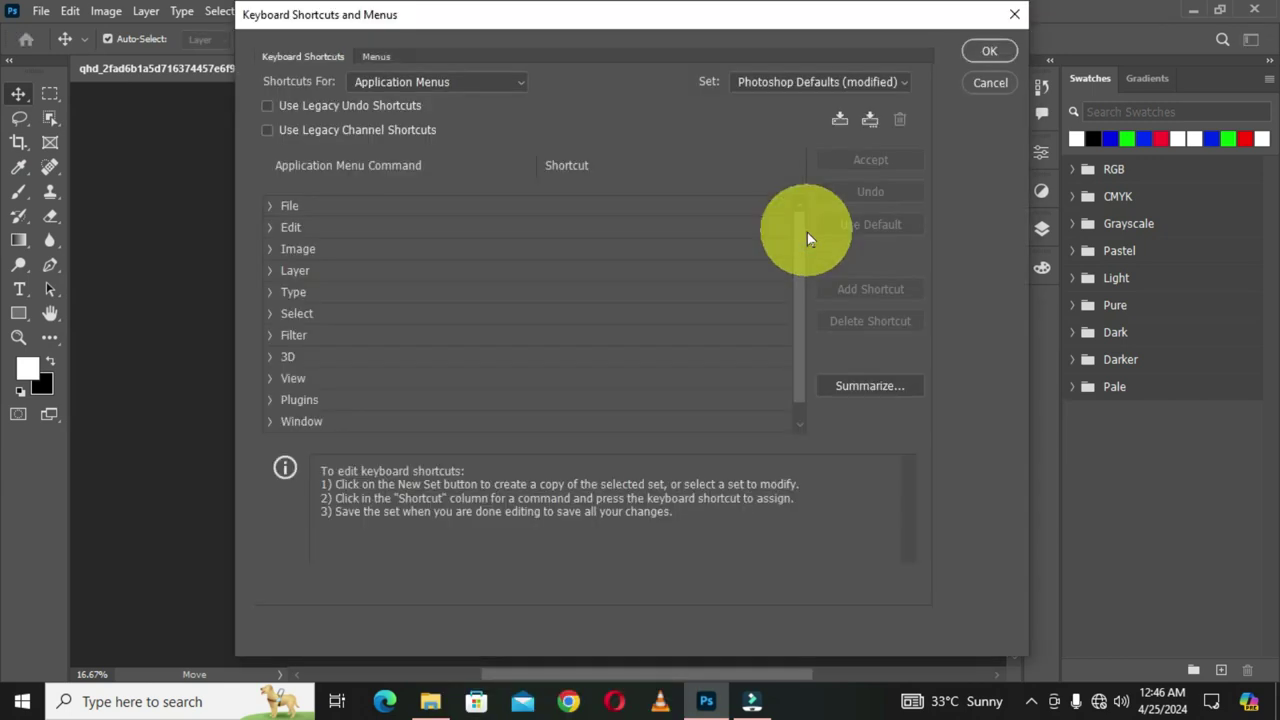
{"action": "left_click", "coordinate": [270, 207]}
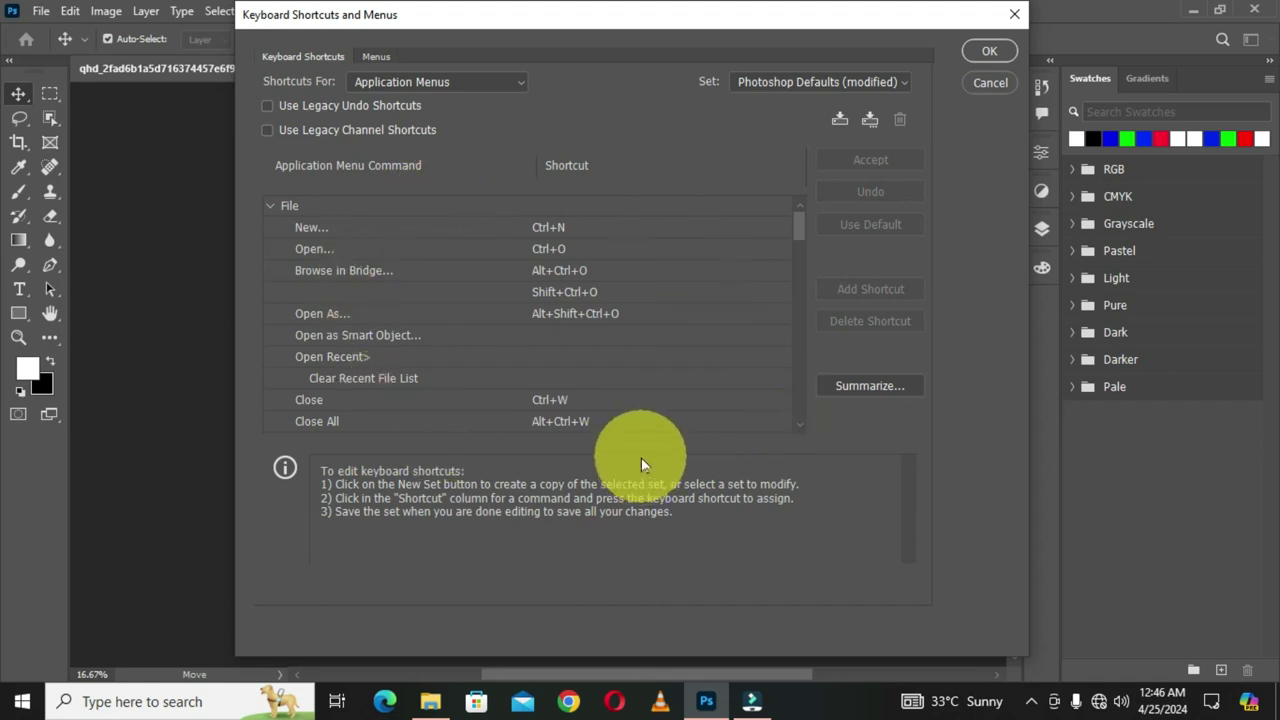
{"action": "left_click", "coordinate": [270, 210]}
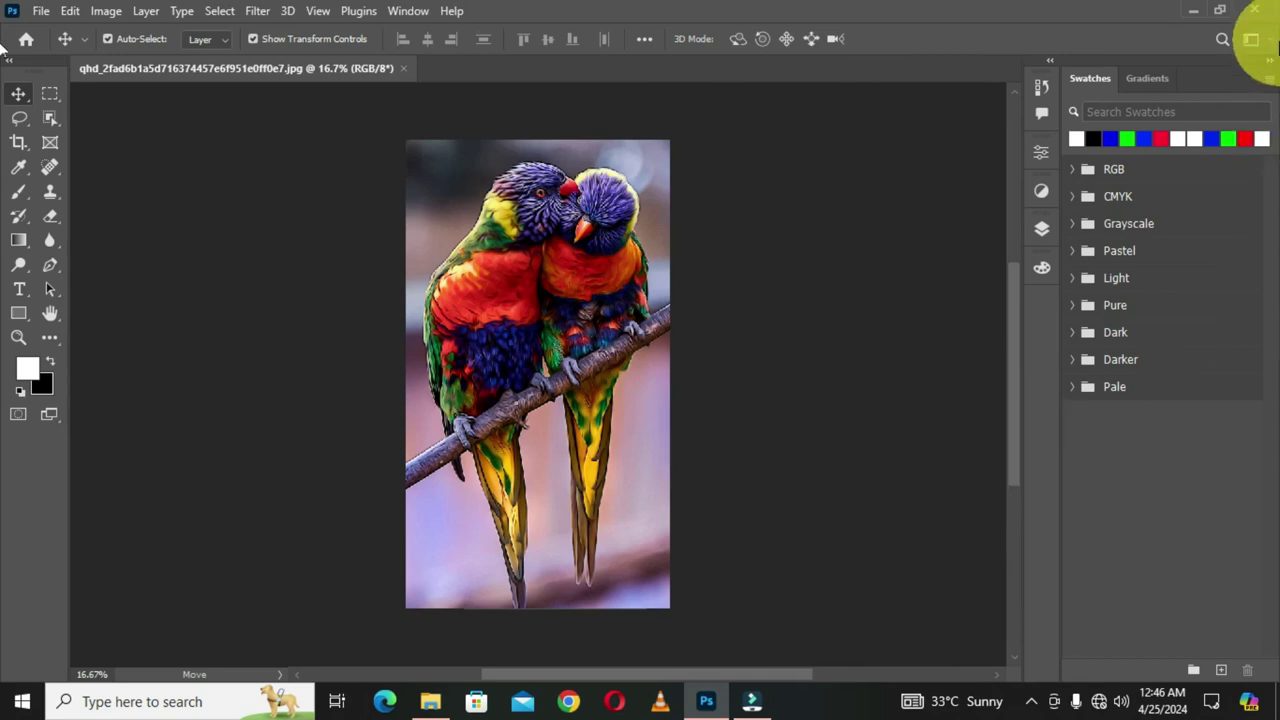
Save the current panel layout as a New Workspace named with the user's name.
{"action": "left_click", "coordinate": [1268, 42]}
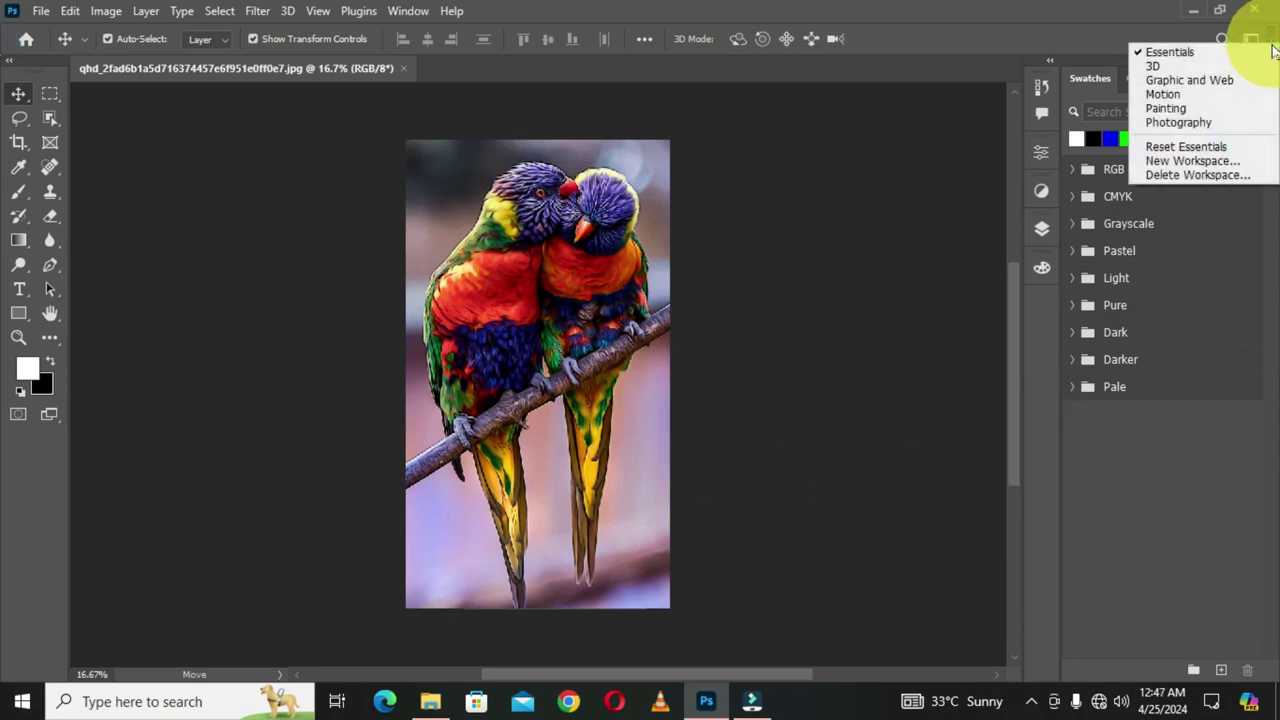
{"action": "left_click", "coordinate": [1178, 162]}
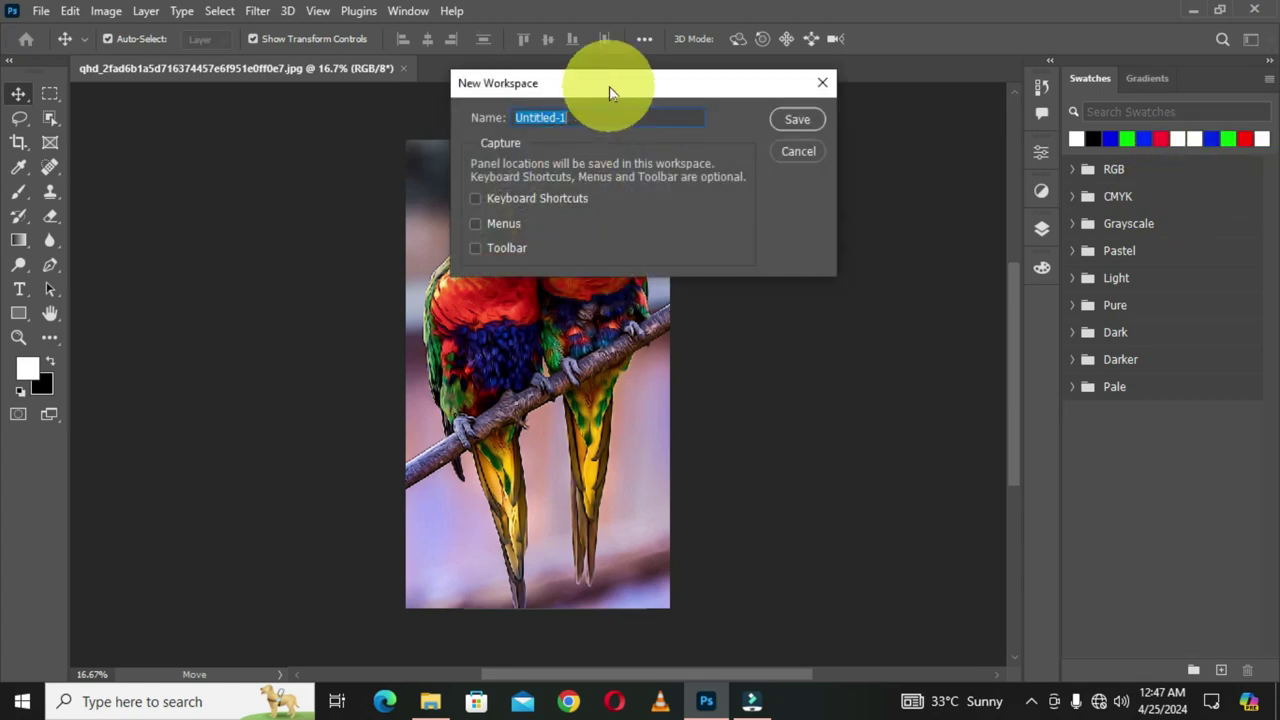
{"action": "left_click_drag", "start_coordinate": [612, 92], "coordinate": [802, 263]}
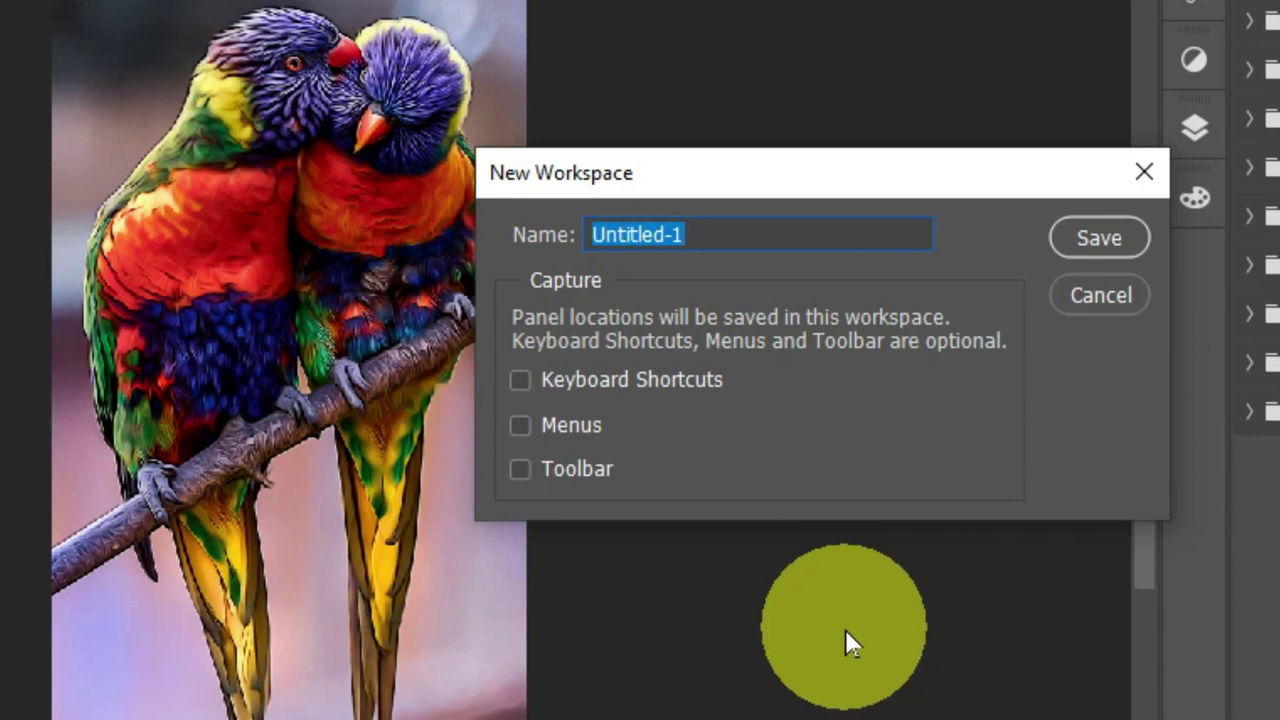
{"action": "type", "text": "Jonas A"}
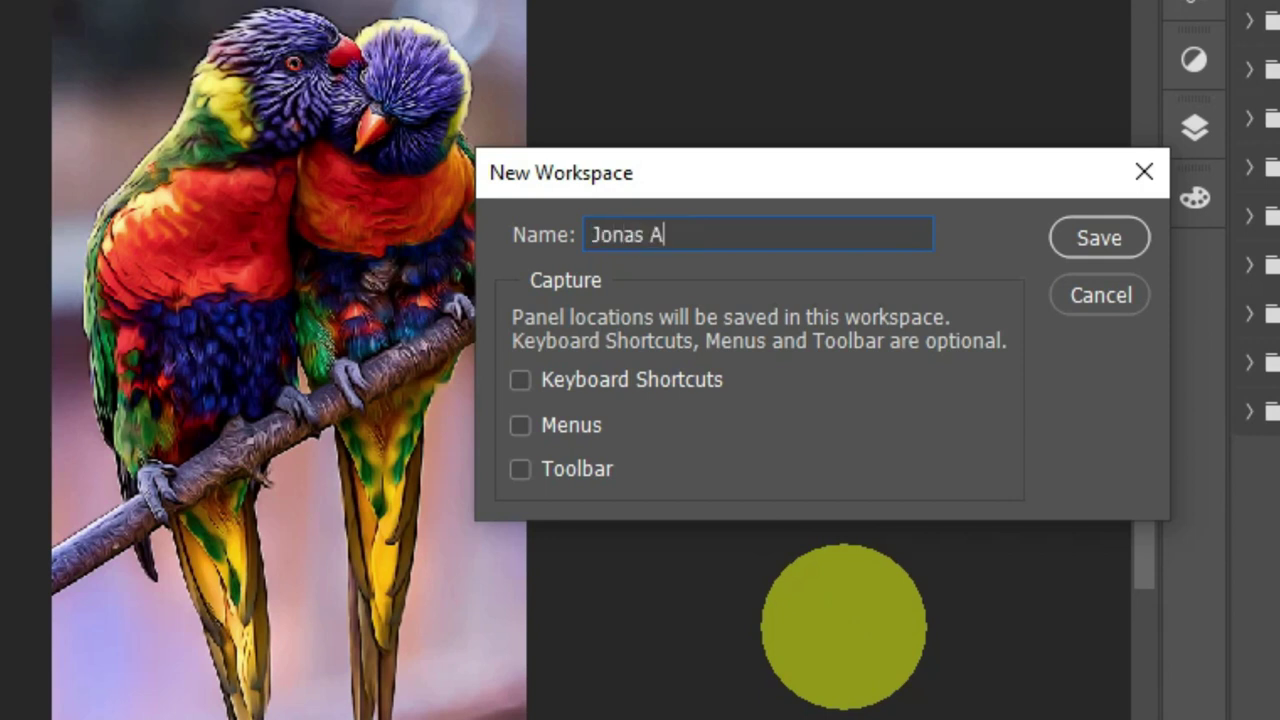
{"action": "type", "text": "du"}
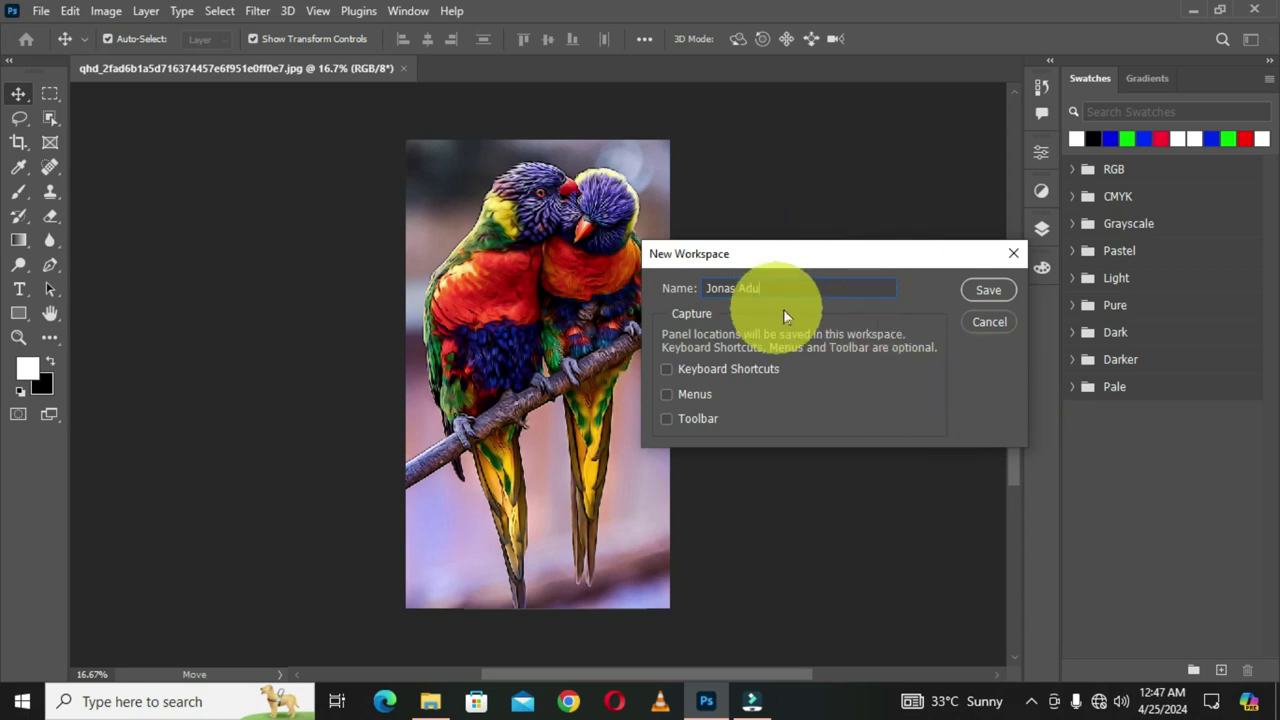
{"action": "left_click", "coordinate": [996, 292]}
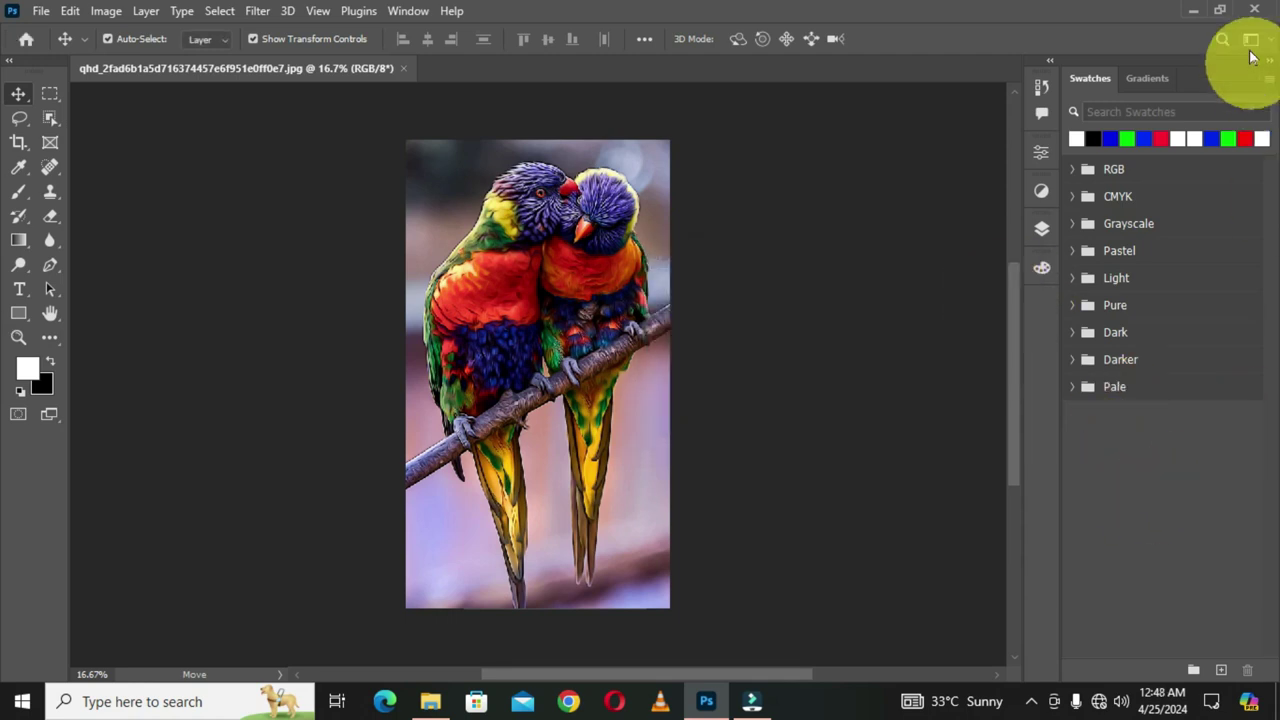
Switch between Photography, the custom workspace and 3D, settling on Photography.
{"action": "left_click", "coordinate": [1251, 39]}
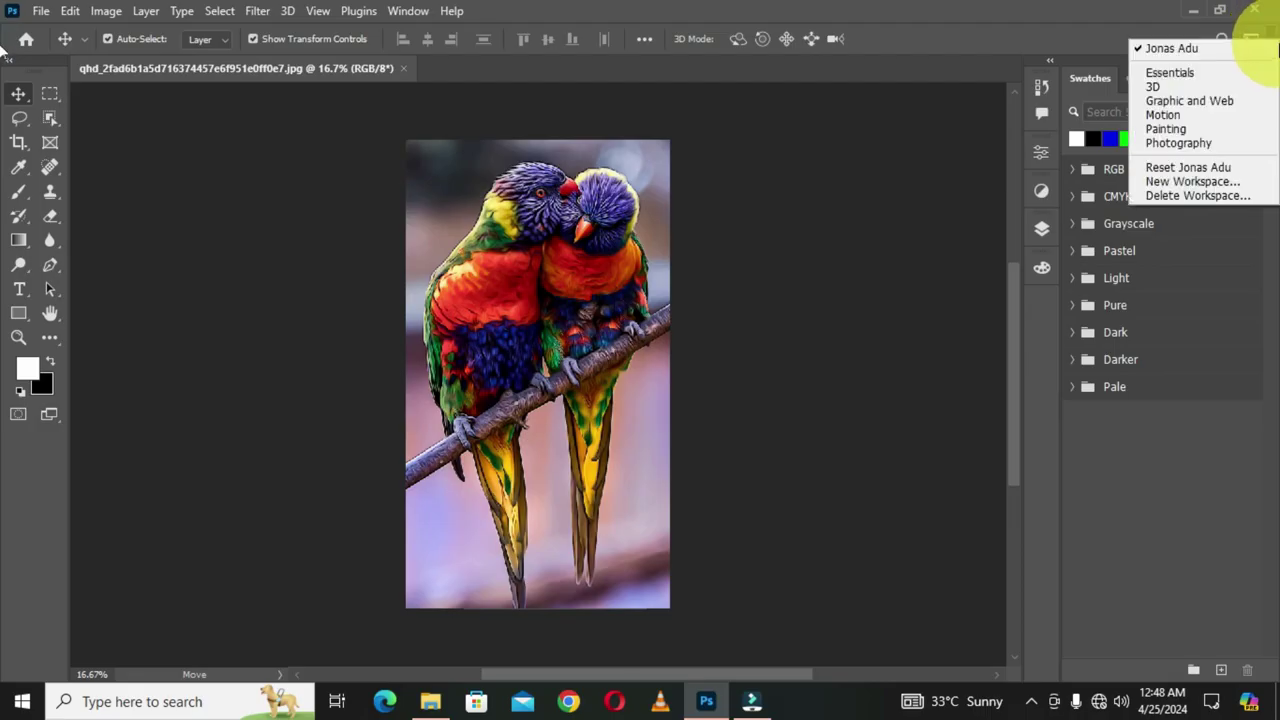
{"action": "left_click", "coordinate": [1190, 143]}
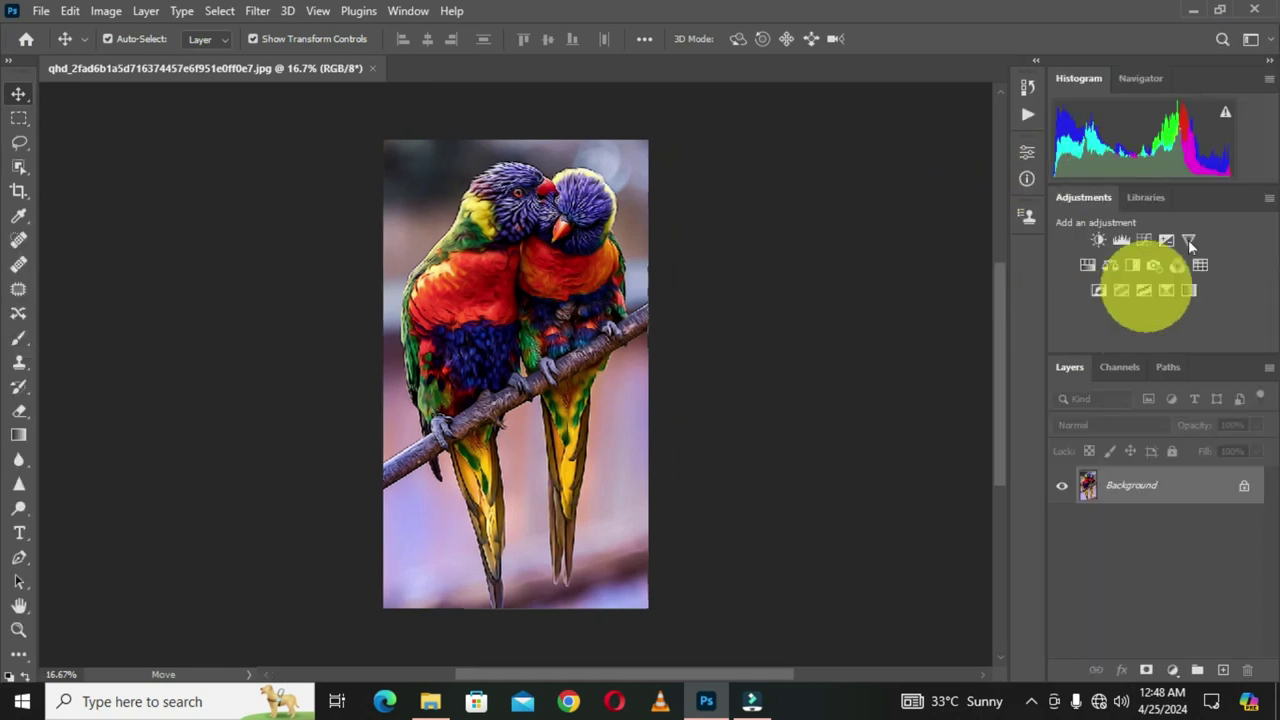
{"action": "left_click", "coordinate": [1256, 40]}
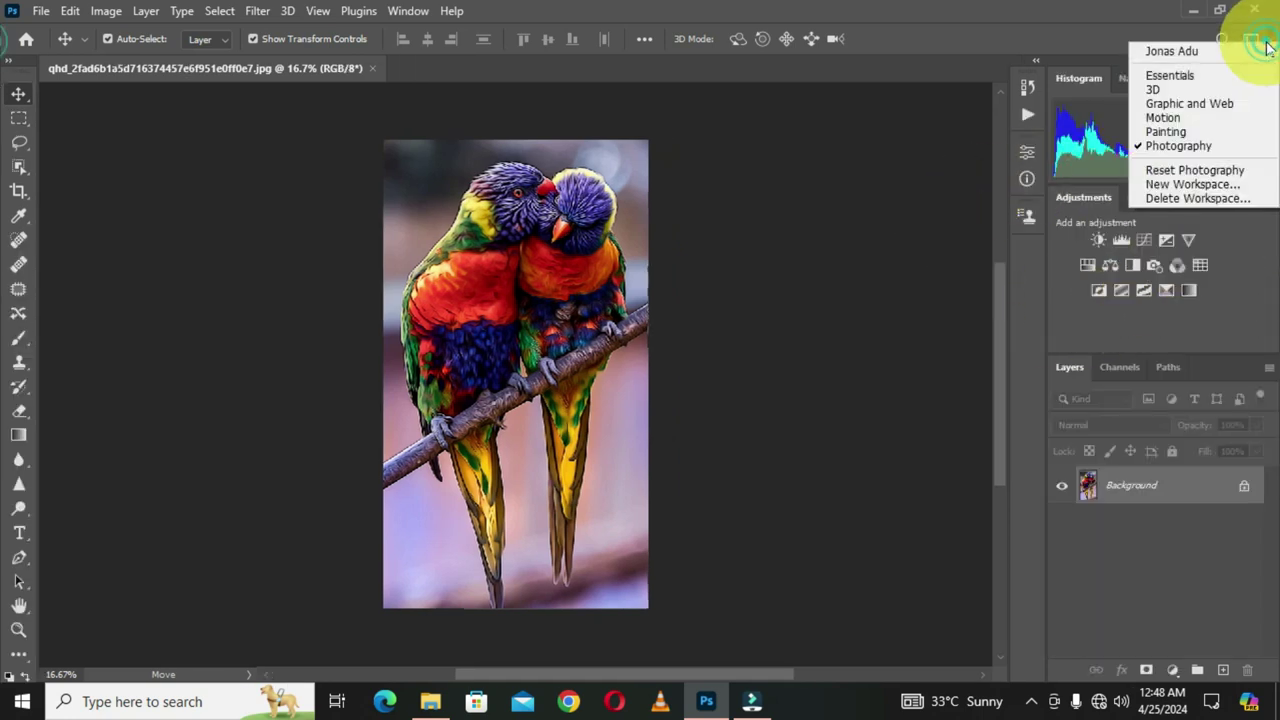
{"action": "left_click", "coordinate": [1170, 52]}
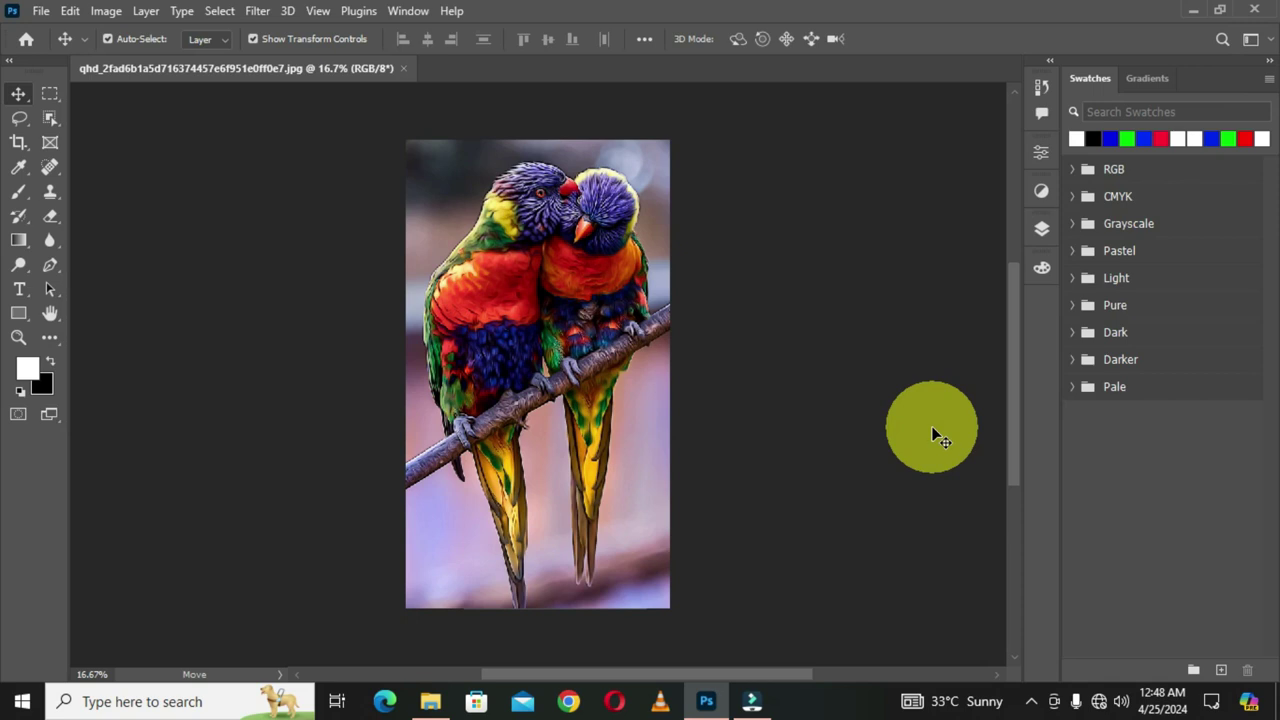
{"action": "left_click", "coordinate": [1250, 39]}
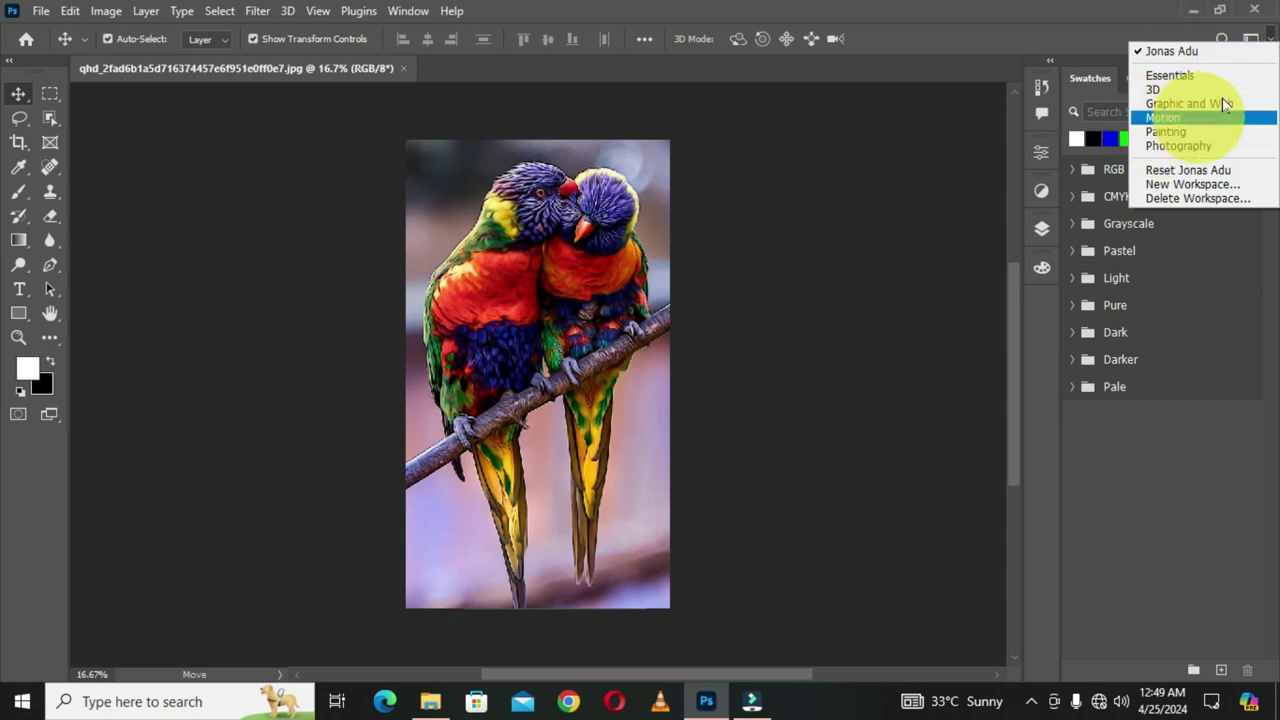
{"action": "left_click", "coordinate": [1166, 90]}
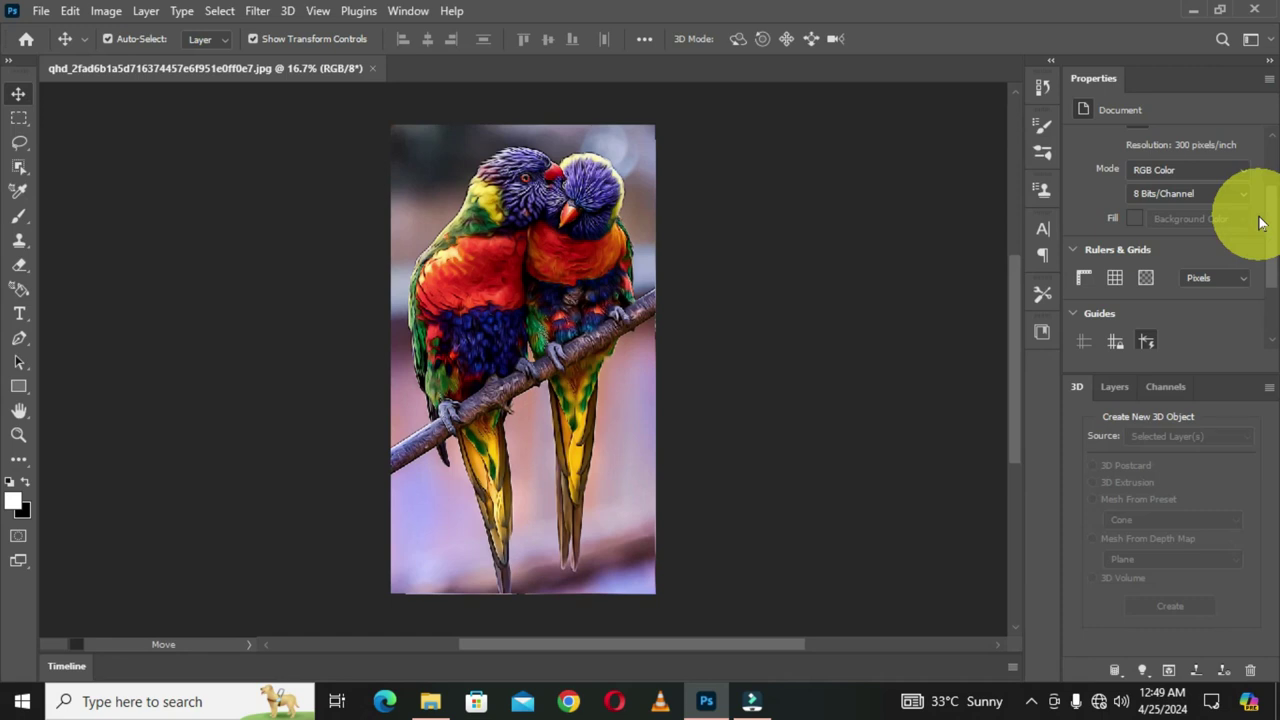
{"action": "left_click", "coordinate": [1251, 39]}
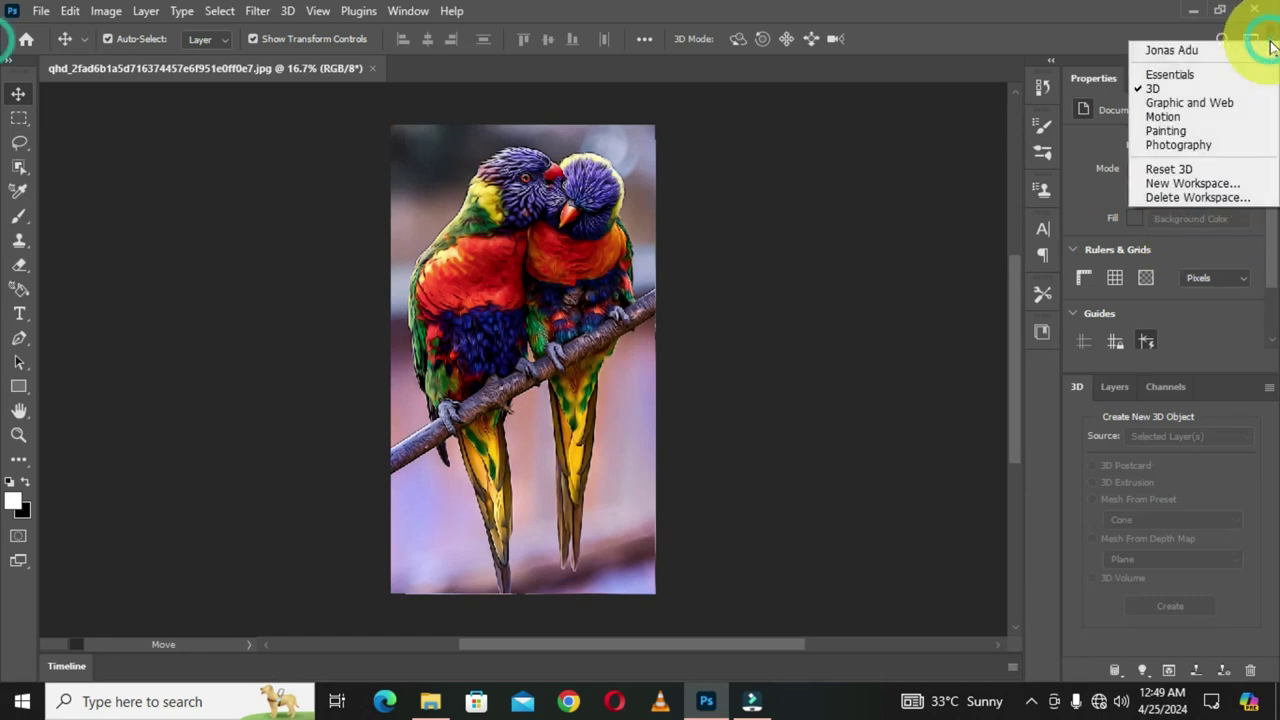
{"action": "left_click", "coordinate": [1165, 145]}
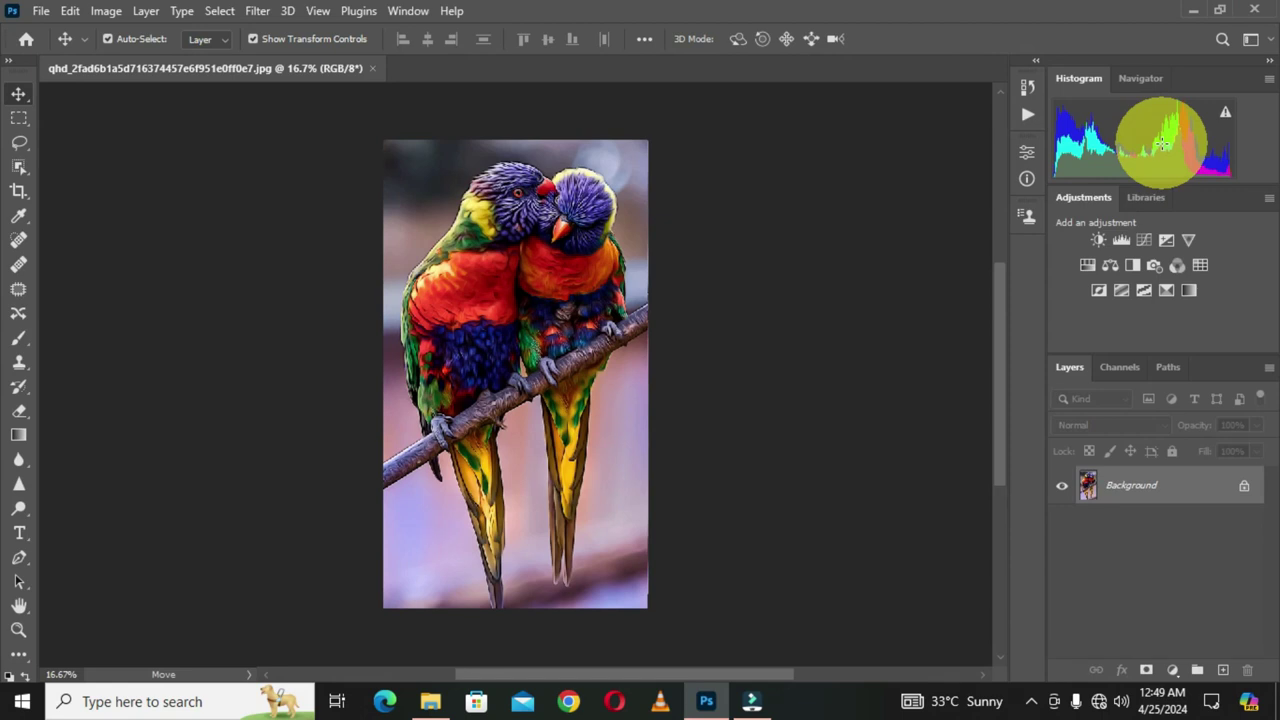
{"action": "left_click", "coordinate": [1251, 39]}
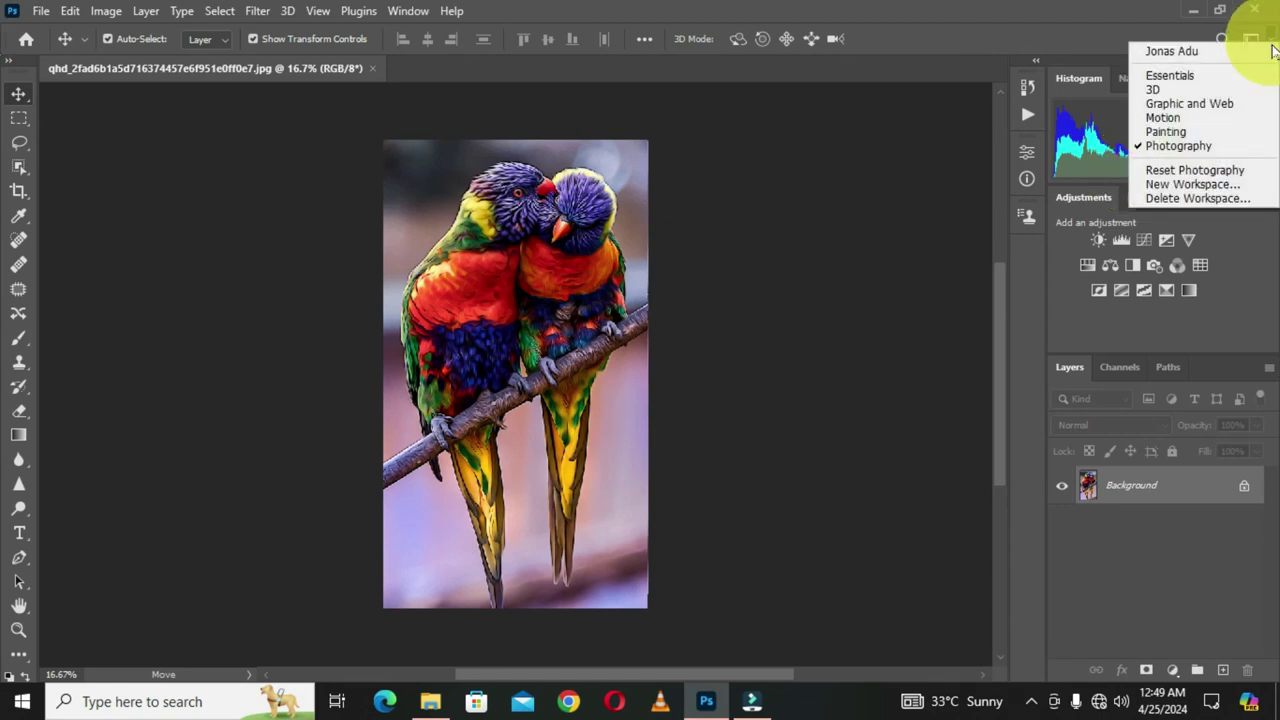
Choose the custom workspace in Delete Workspace, delete it and confirm with Yes.
{"action": "left_click", "coordinate": [1200, 198]}
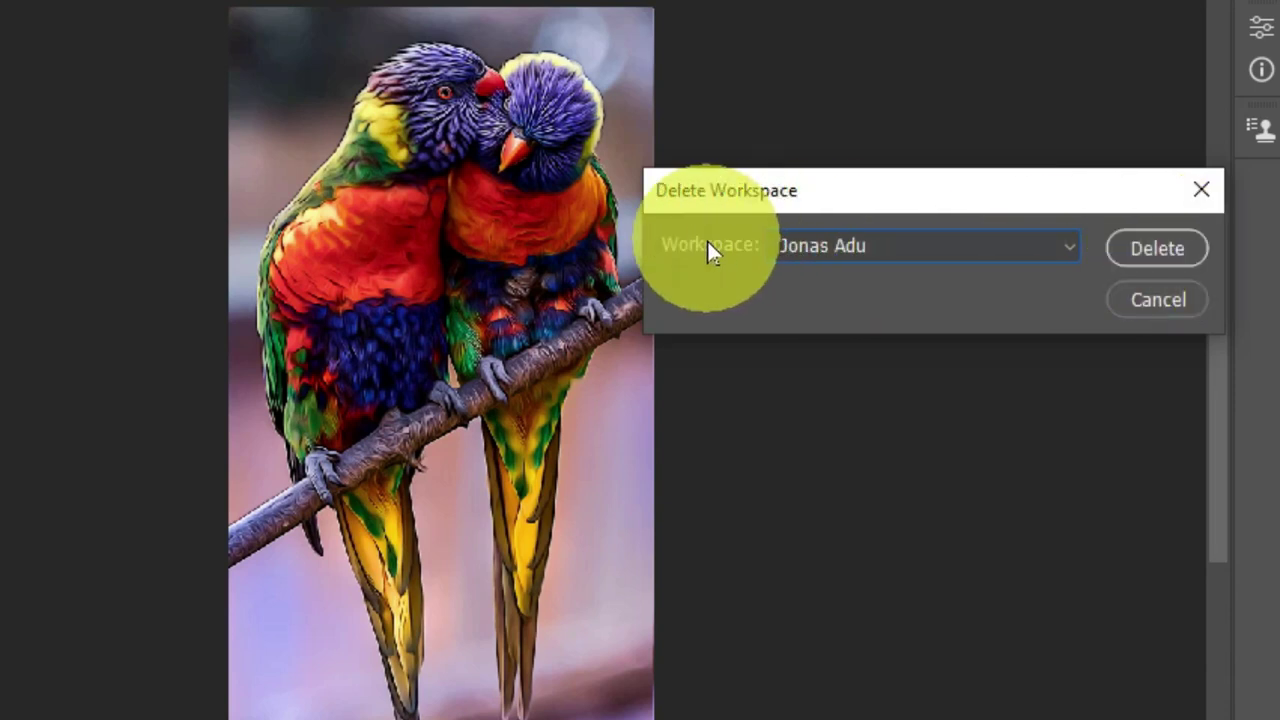
{"action": "left_click", "coordinate": [1068, 250]}
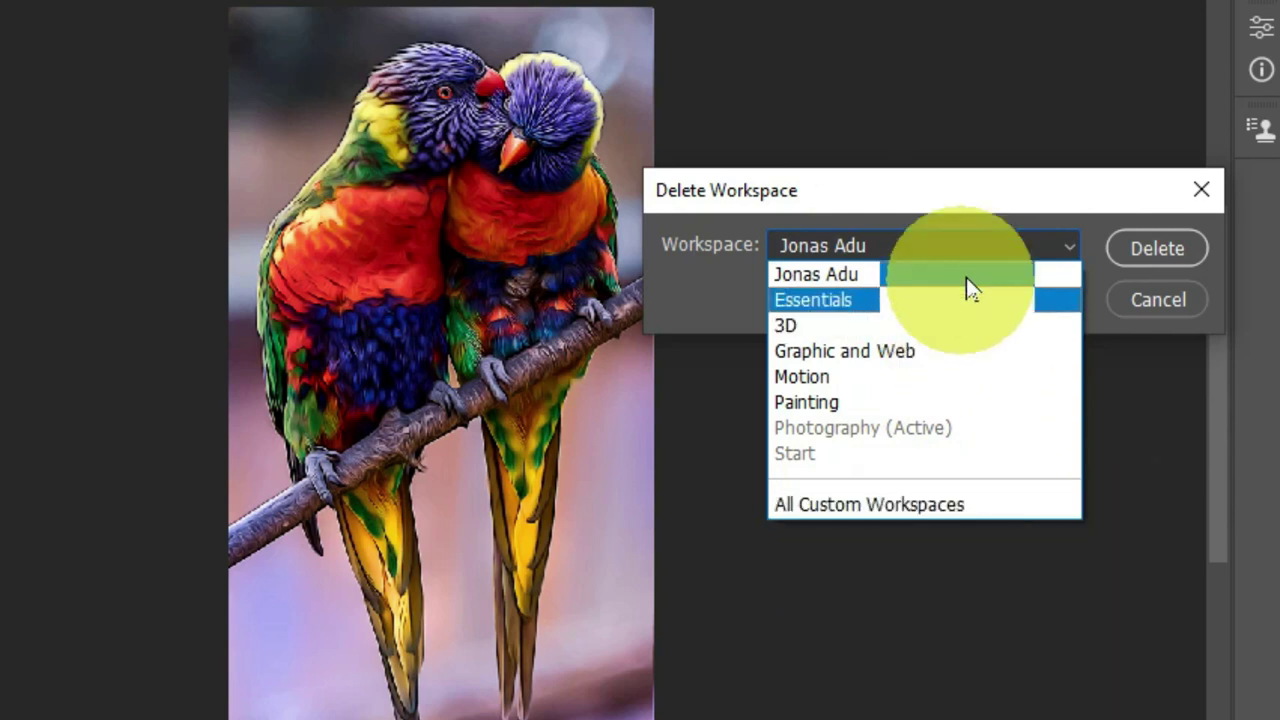
{"action": "left_click", "coordinate": [916, 274]}
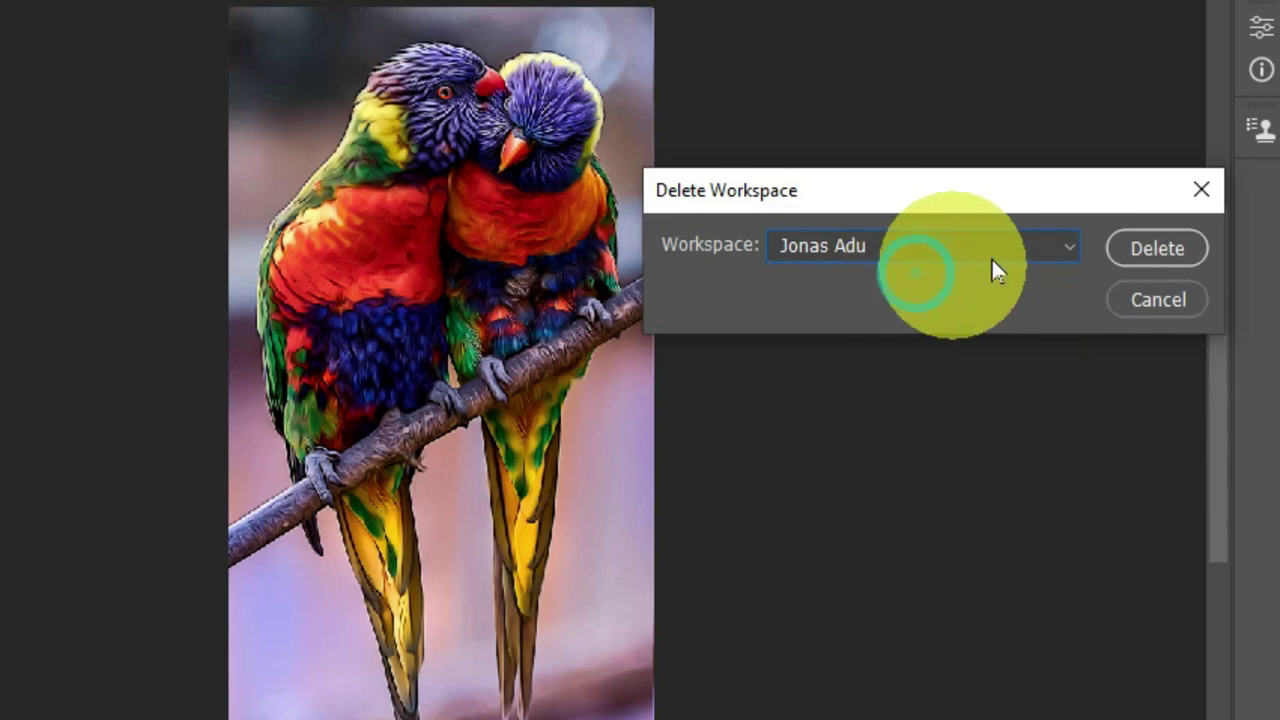
{"action": "left_click", "coordinate": [1168, 250]}
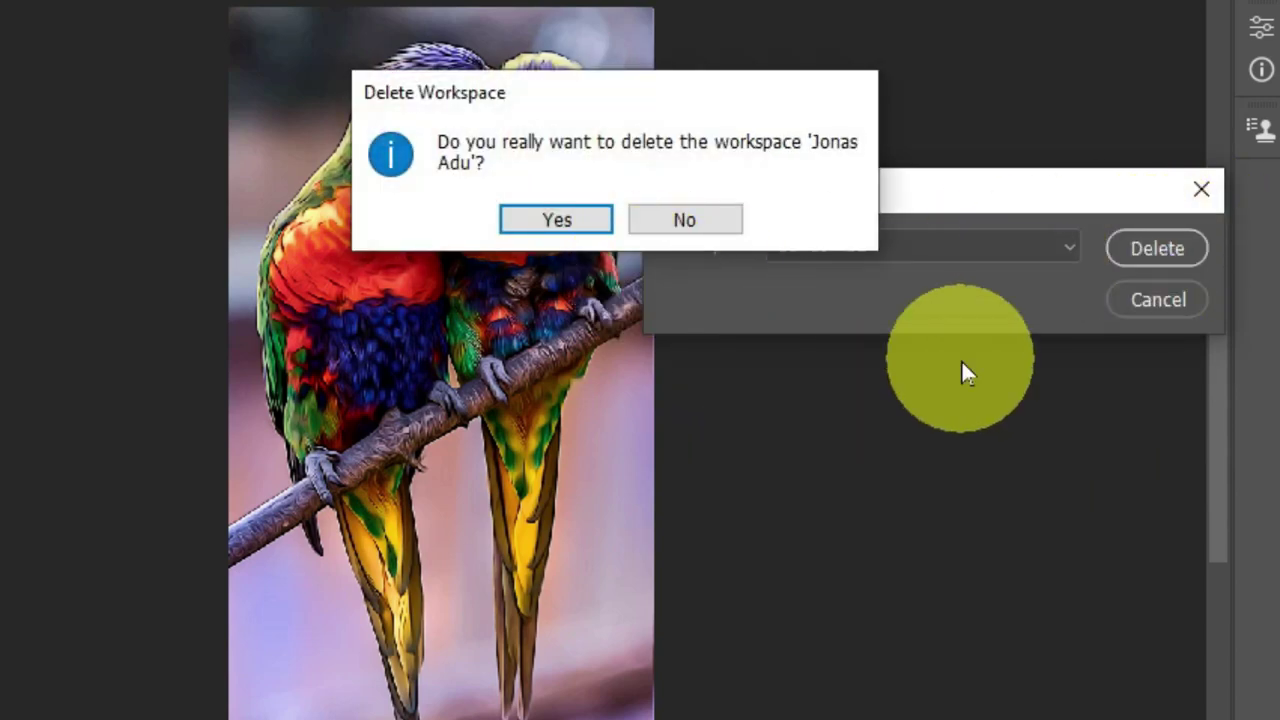
{"action": "left_click", "coordinate": [549, 224]}
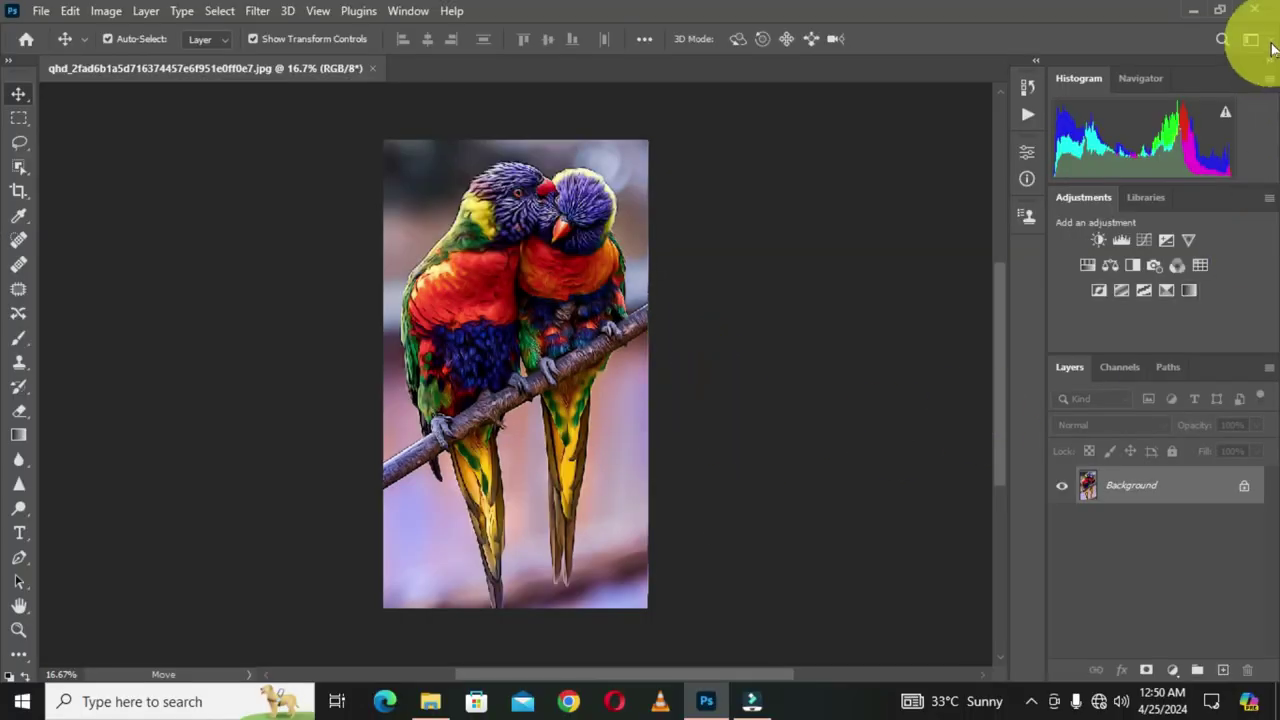
Open the workspace switcher menu to verify only built-in workspaces remain, with Photography active.
{"action": "left_click", "coordinate": [1270, 45]}
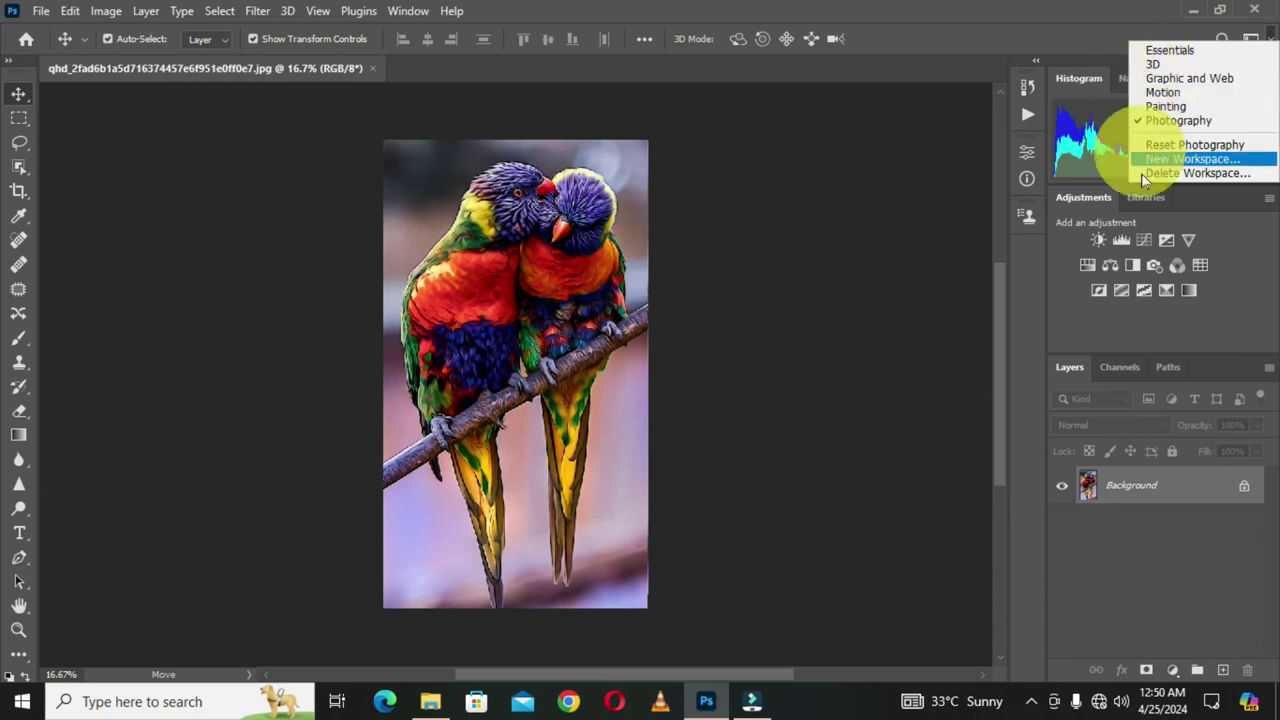